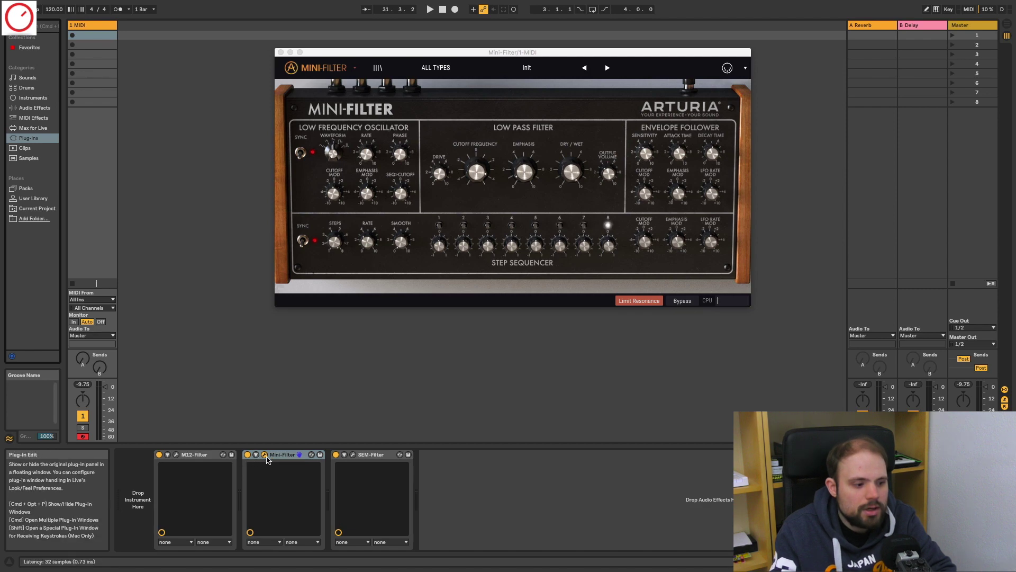
Replace the Mini-Filter window with the SEM-Filter one and set its LFO-to-frequency modulation to -18.
click(264, 454)
click(353, 454)
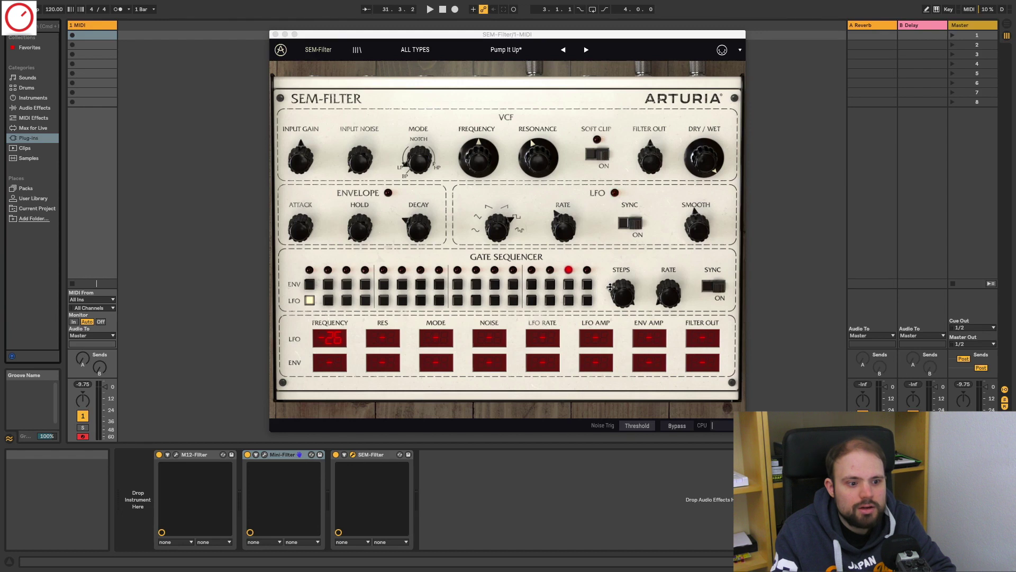
mouse_move(624, 288)
mouse_down()
mouse_move(618, 325)
mouse_move(619, 302)
mouse_up()
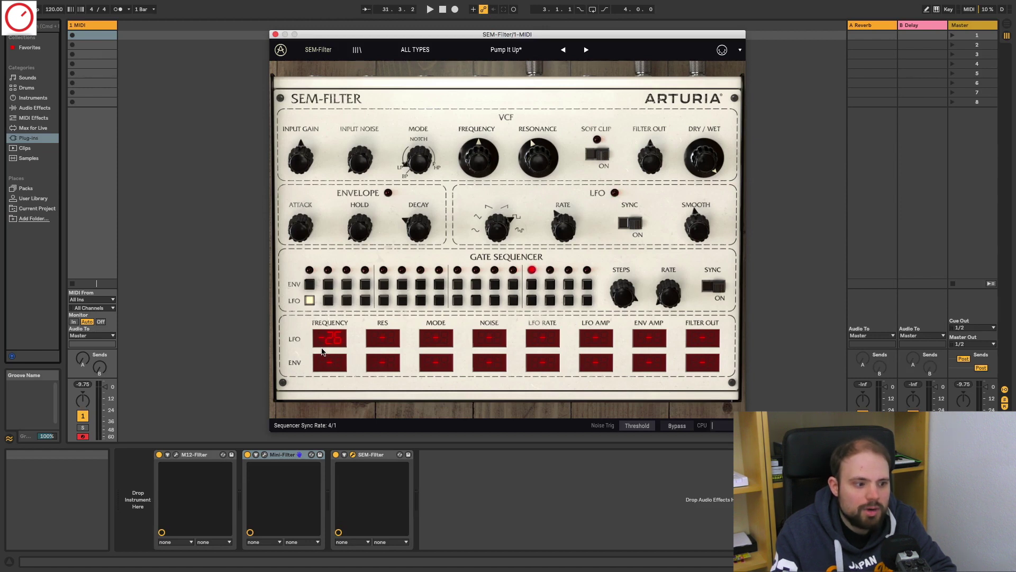
drag(332, 341, 374, 337)
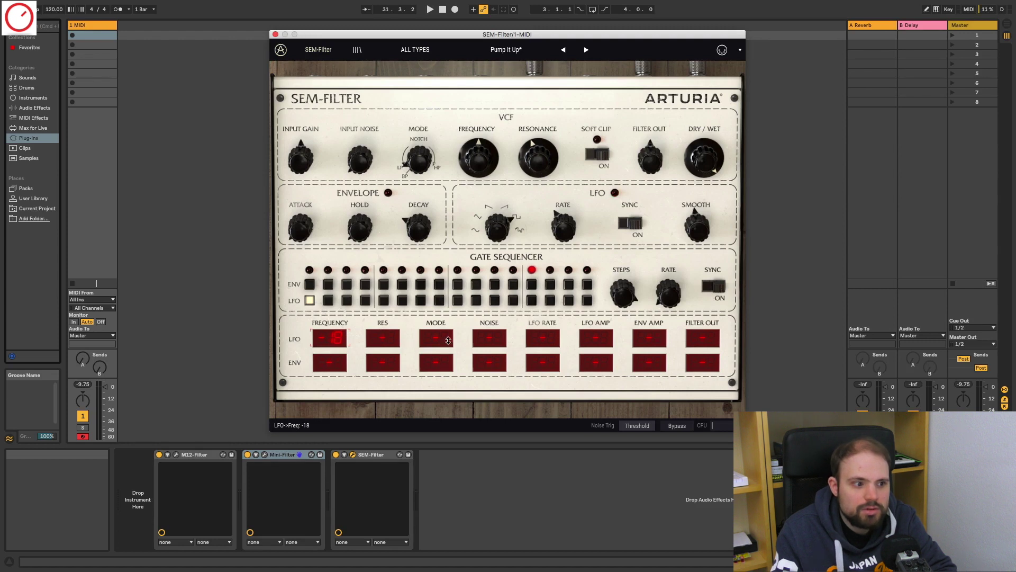
mouse_move(425, 149)
mouse_down()
mouse_move(438, 120)
mouse_move(433, 159)
mouse_up()
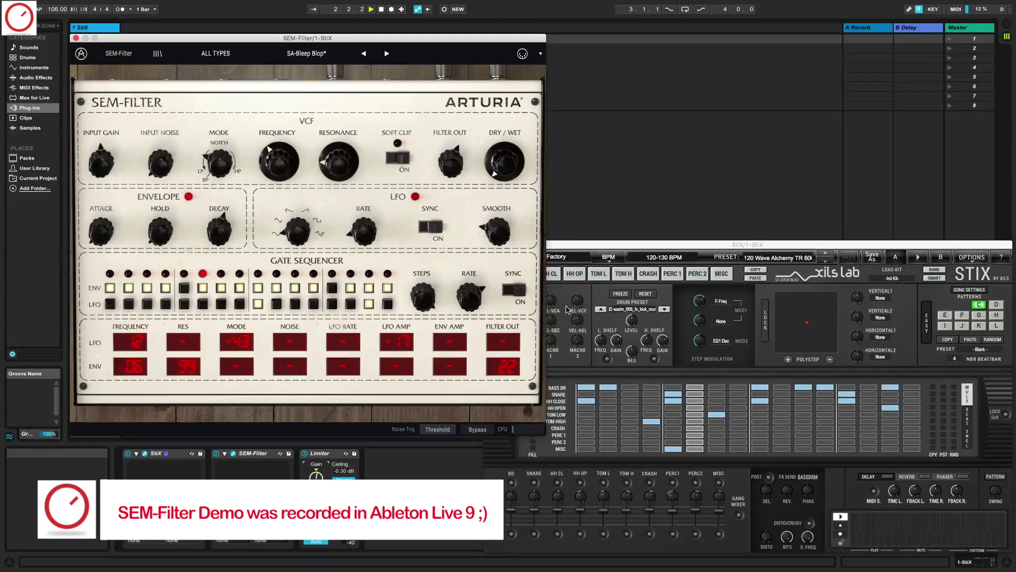
With the SA-Bleep Blop preset playing, raise the dry/wet mix to about half and set the filter mode to 37% low-pass, 63% notch.
mouse_move(511, 179)
mouse_down()
mouse_move(519, 126)
mouse_move(510, 169)
mouse_up()
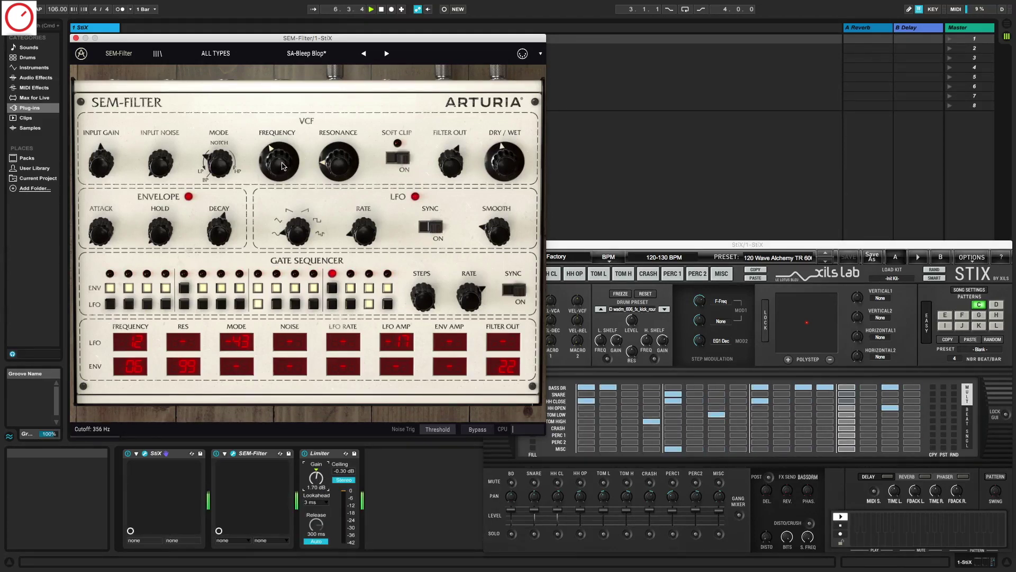
drag(282, 165, 247, 99)
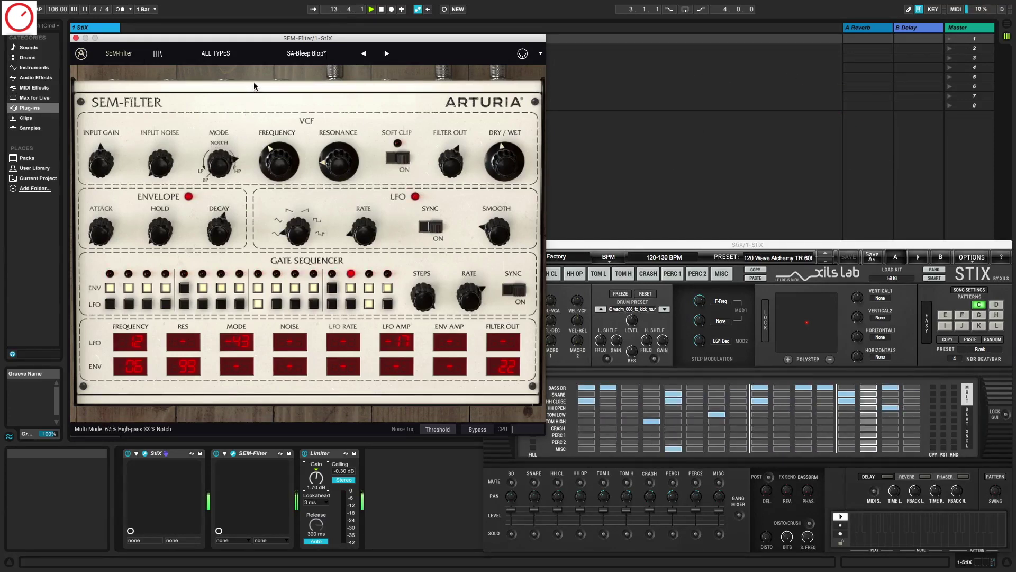
mouse_move(229, 155)
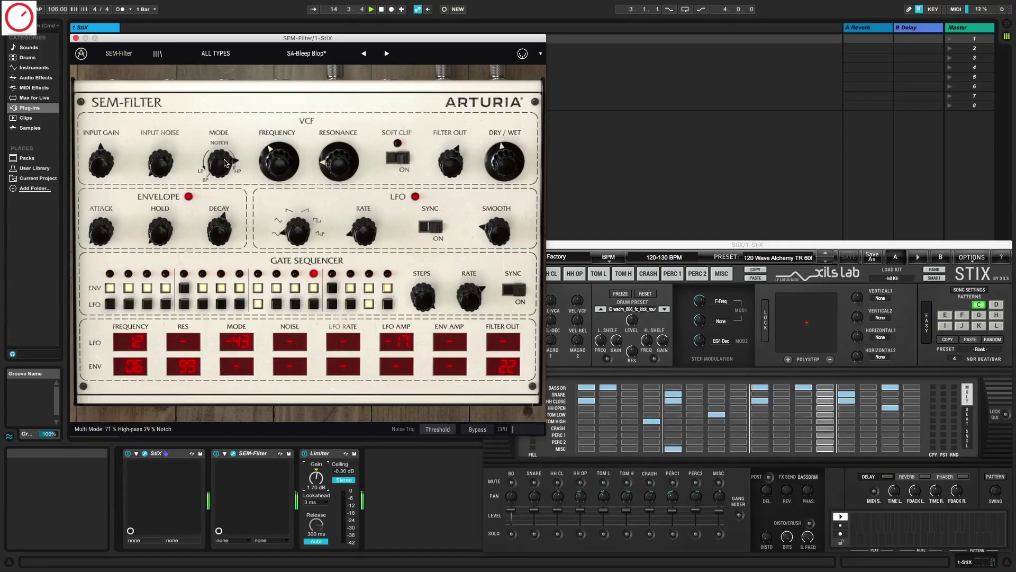
drag(230, 155, 216, 217)
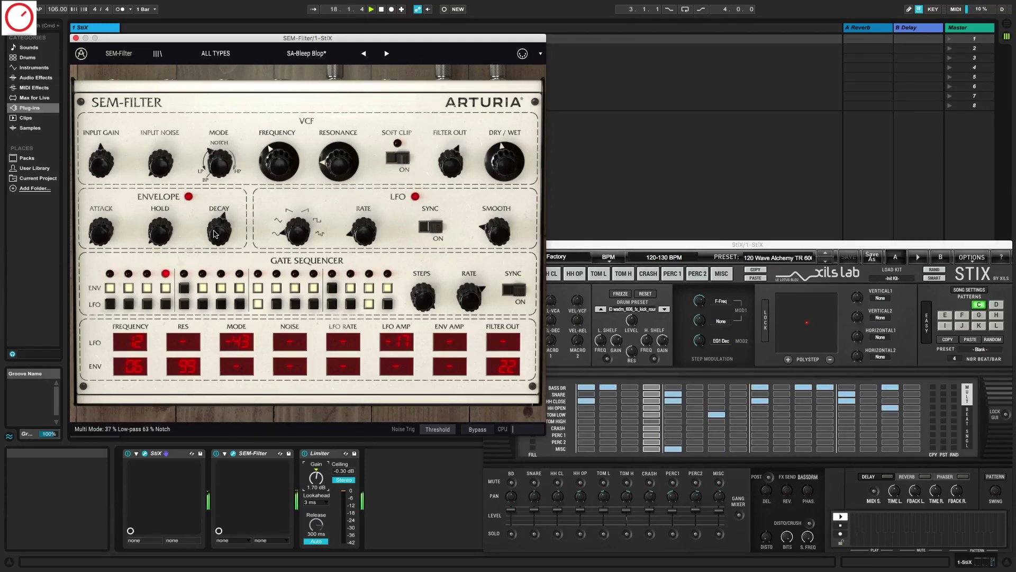
Turn the dry/wet mix up to nearly fully wet and sweep the cutoff through 1844 Hz down to 695 Hz.
drag(504, 164, 513, 112)
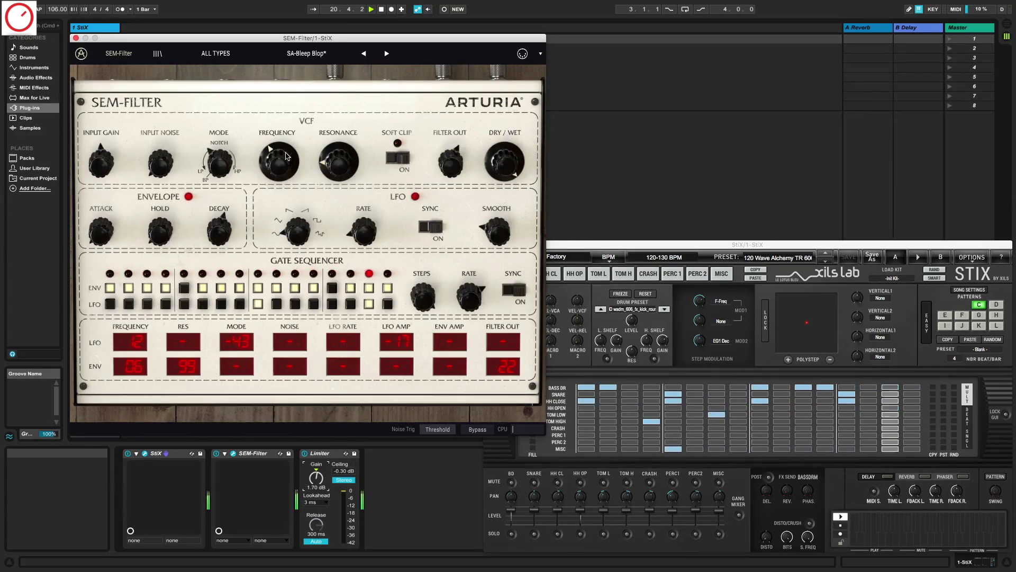
drag(287, 153, 295, 136)
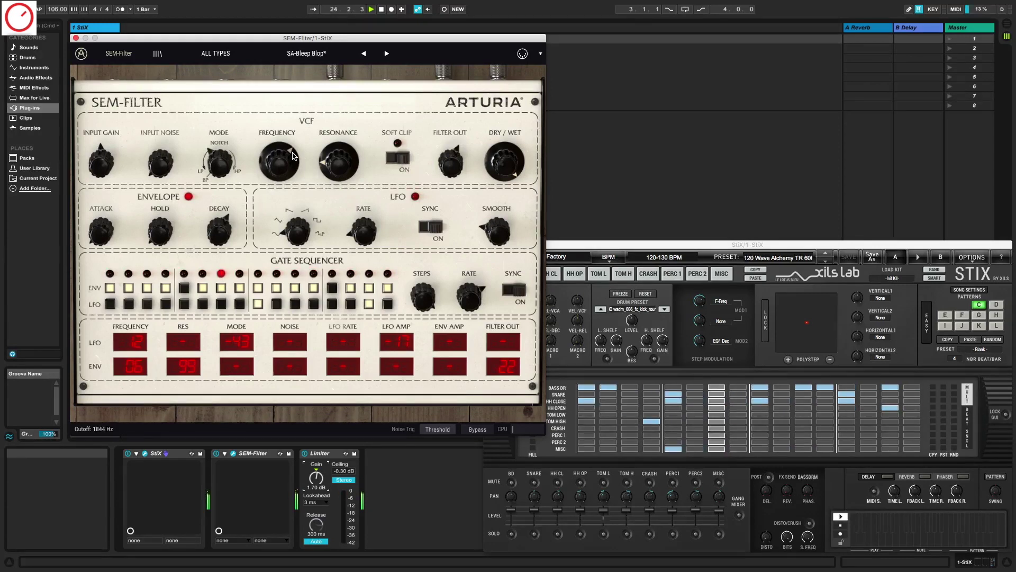
drag(295, 153, 282, 173)
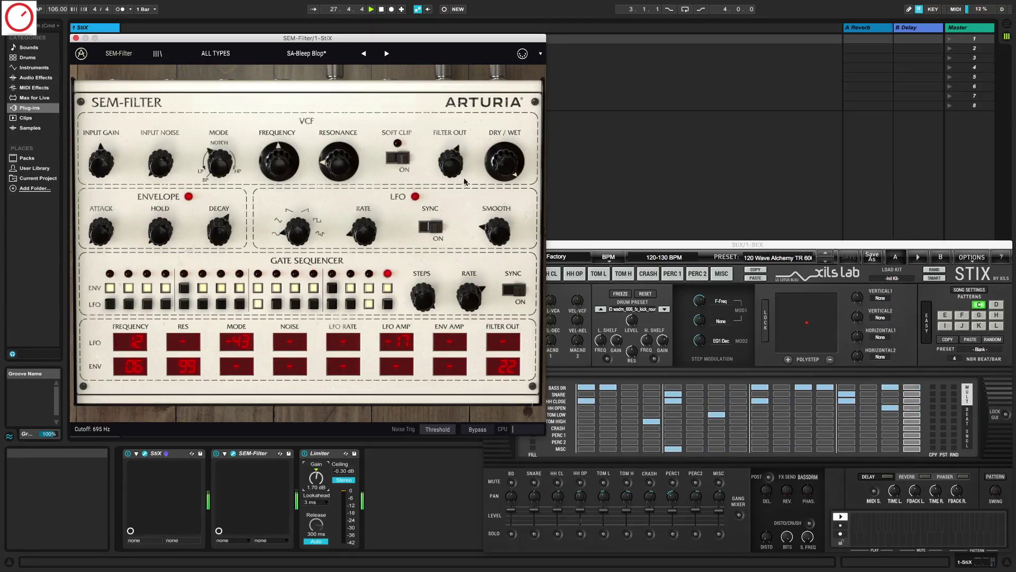
Lower the dry/wet mix through 38% toward dry and bring the cutoff down slightly.
drag(497, 167, 490, 222)
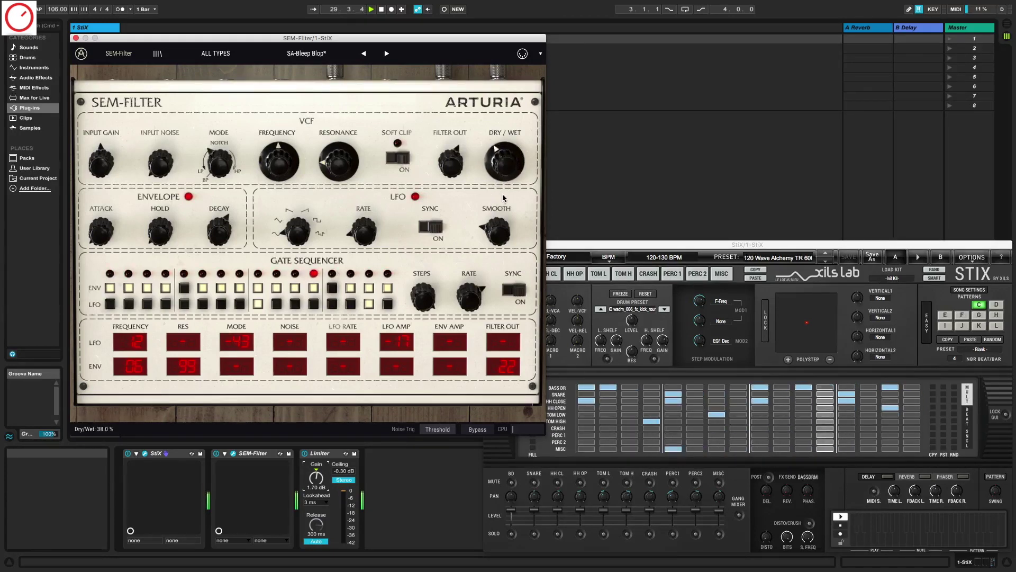
drag(277, 162, 277, 173)
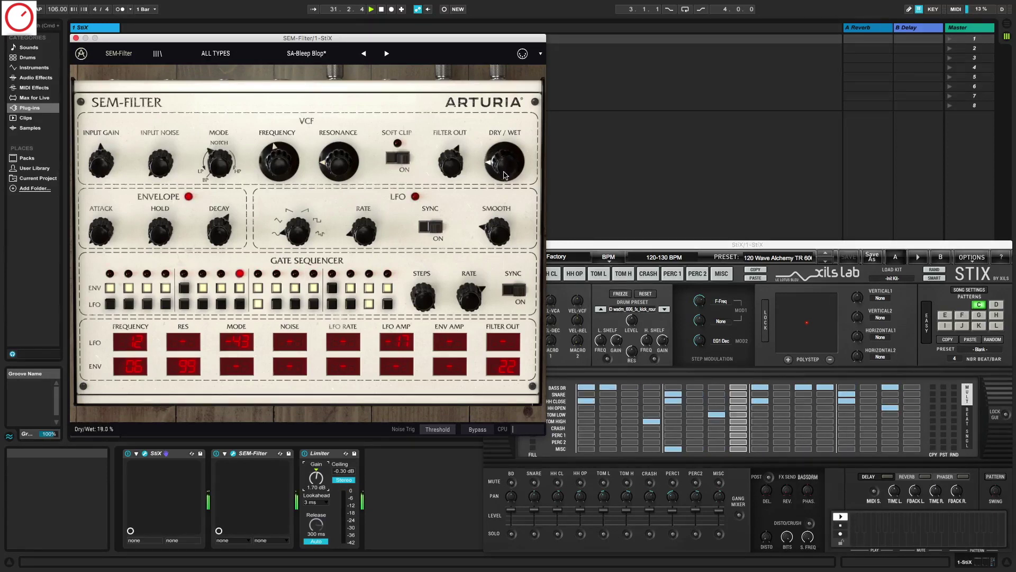
drag(504, 169, 502, 191)
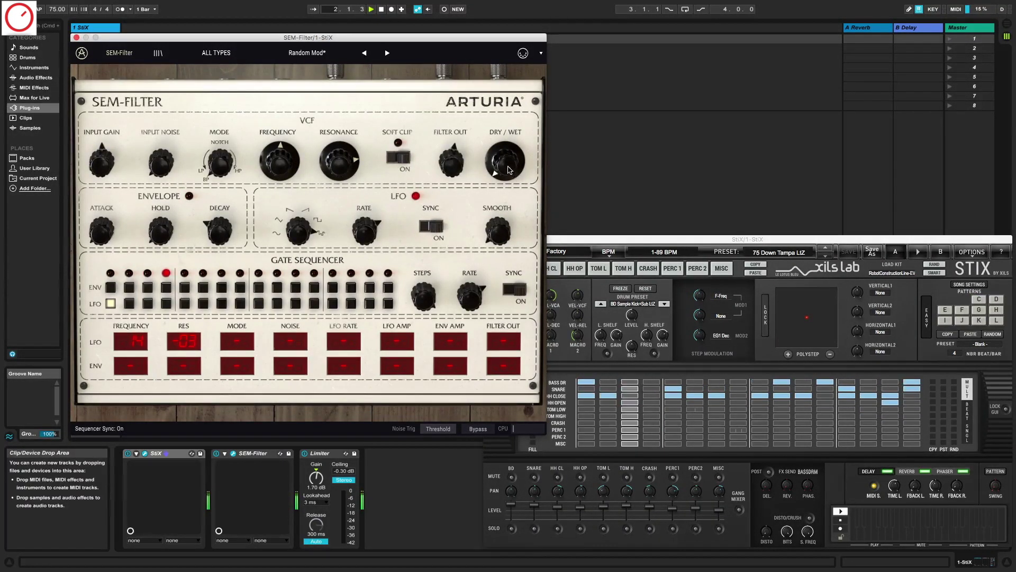
With the Random Mod preset playing, raise the dry/wet mix to about half and adjust the cutoff with the mode at band-pass.
drag(506, 159, 552, 100)
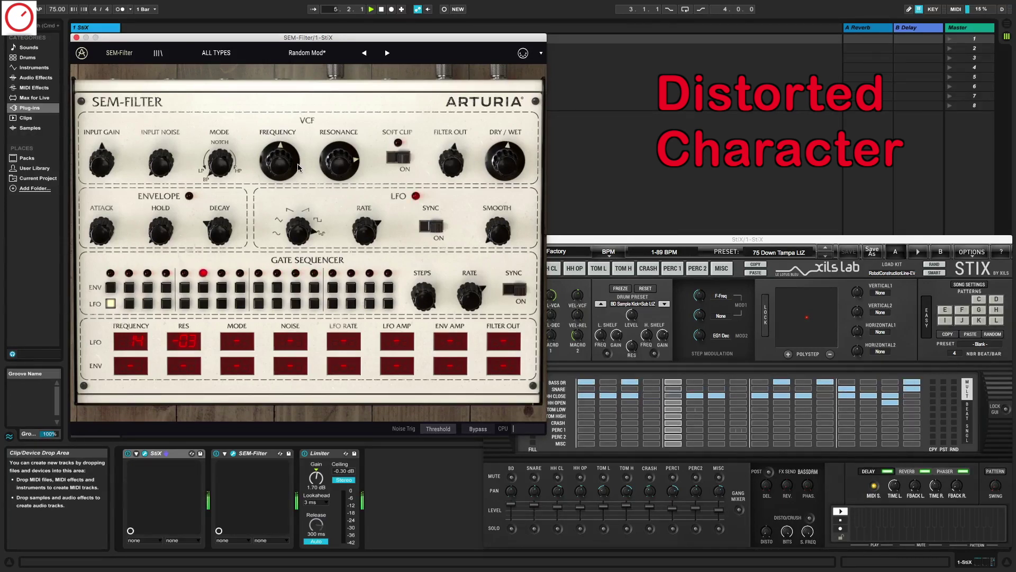
mouse_move(283, 169)
mouse_down()
mouse_move(296, 140)
mouse_move(295, 178)
mouse_move(299, 166)
mouse_up()
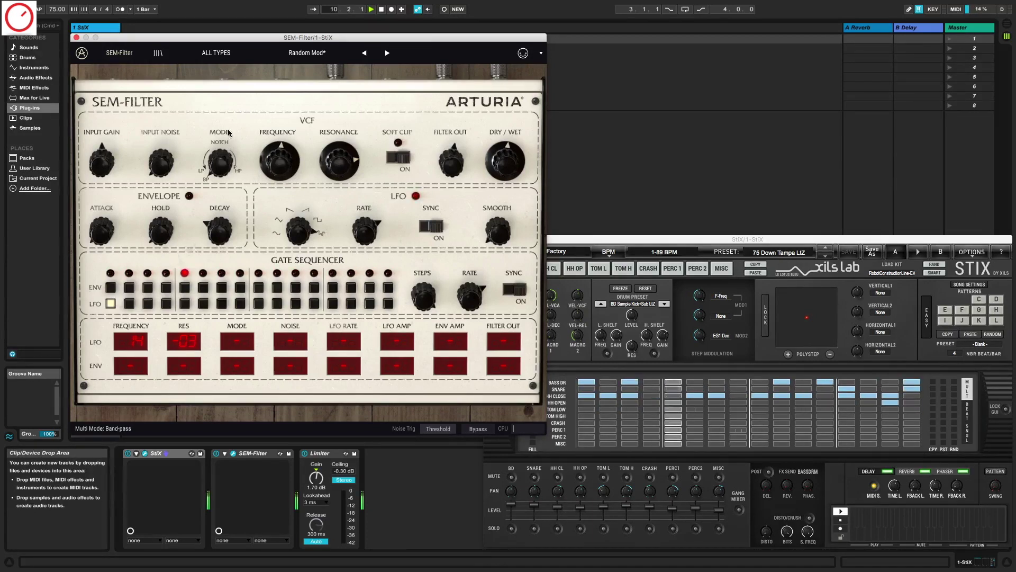
drag(274, 166, 314, 183)
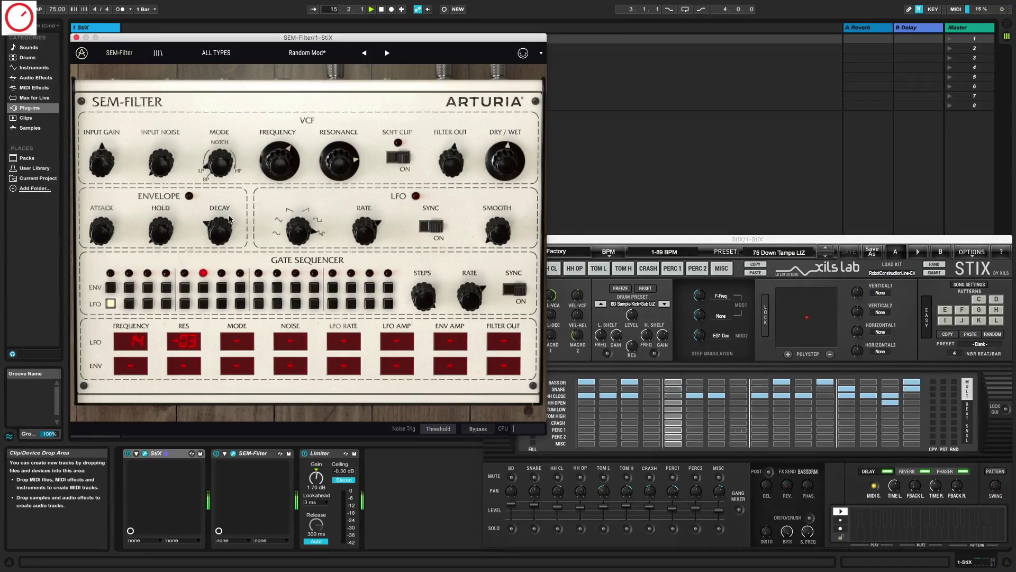
Shift the filter mode through notch toward high-pass while sweeping the cutoff from 6312 Hz to 197 Hz, and adjust the resonance.
drag(231, 142, 253, 107)
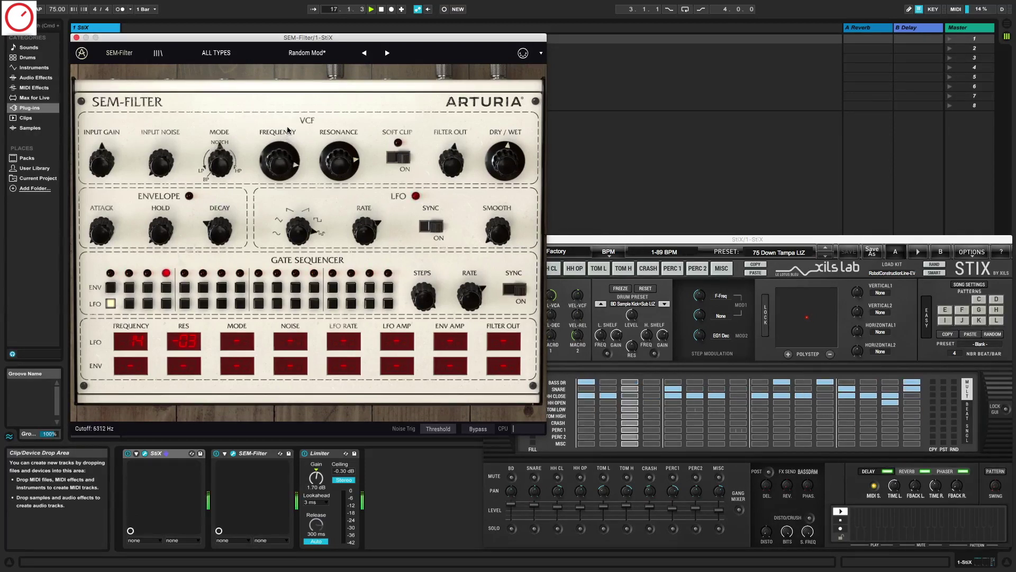
drag(222, 154, 248, 90)
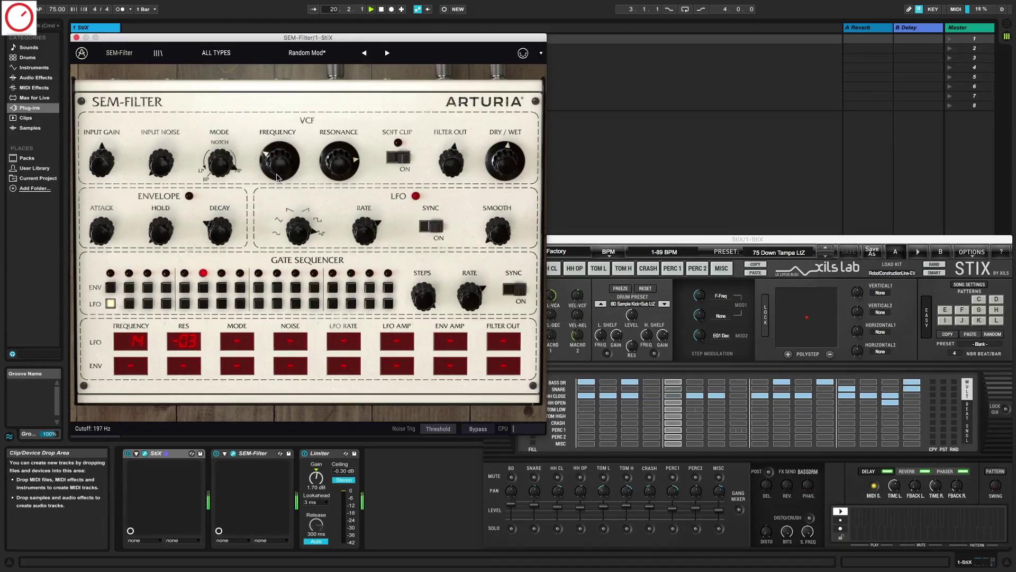
drag(336, 179, 340, 189)
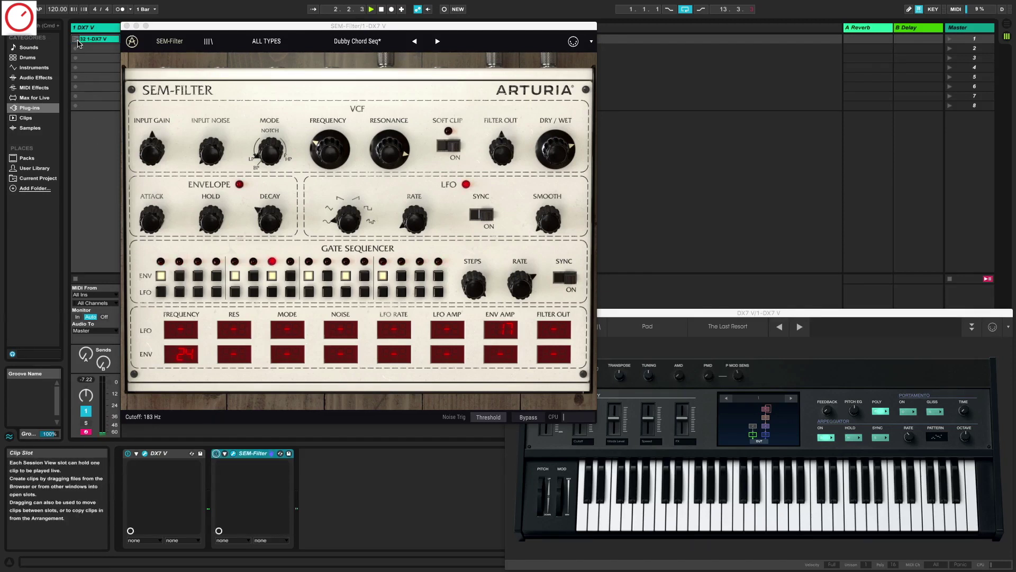
Launch the DX7 V clip in the track's first slot with the Dubby Chord Seq filter preset.
click(75, 39)
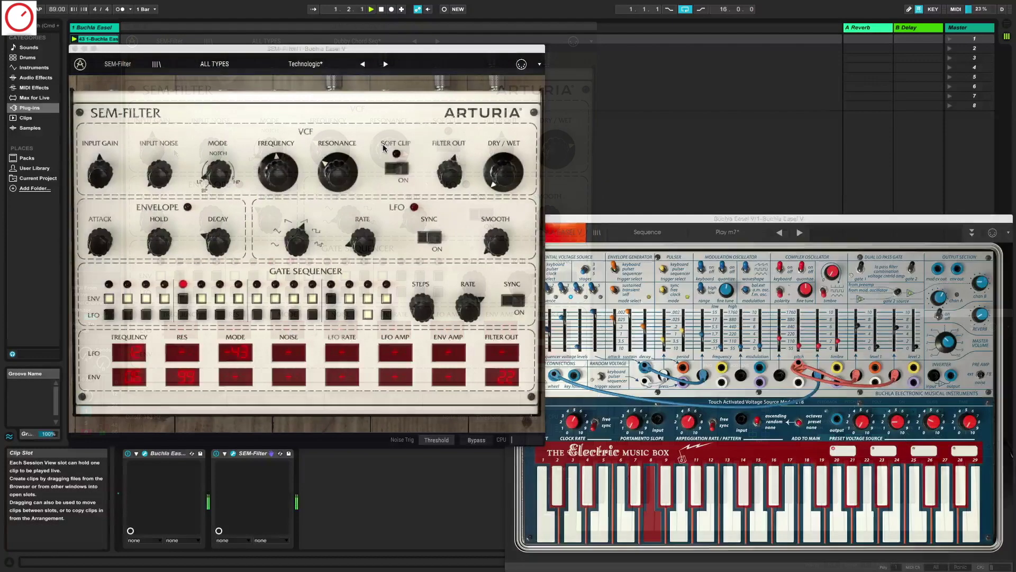
Gradually raise the dry/wet mix of the Technologic preset through 41.2%, 61.6% and 74.8% to 88.8%.
drag(506, 177, 507, 159)
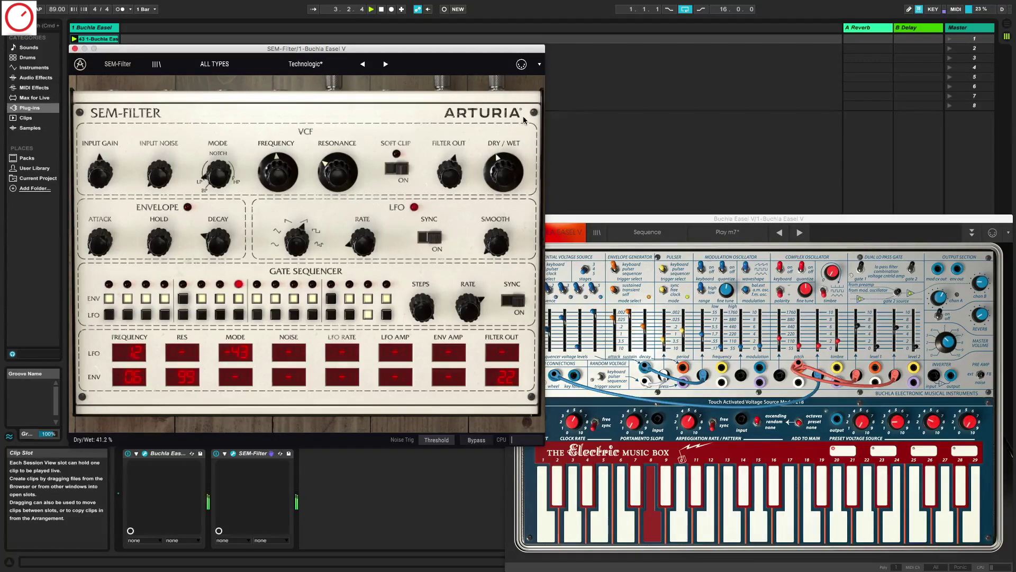
drag(525, 117, 526, 115)
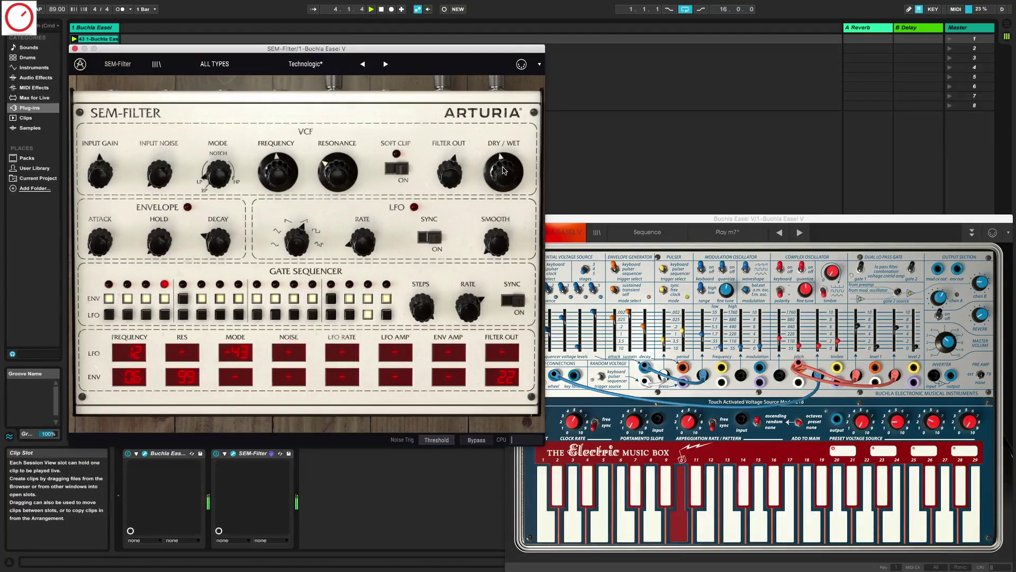
drag(503, 170, 506, 165)
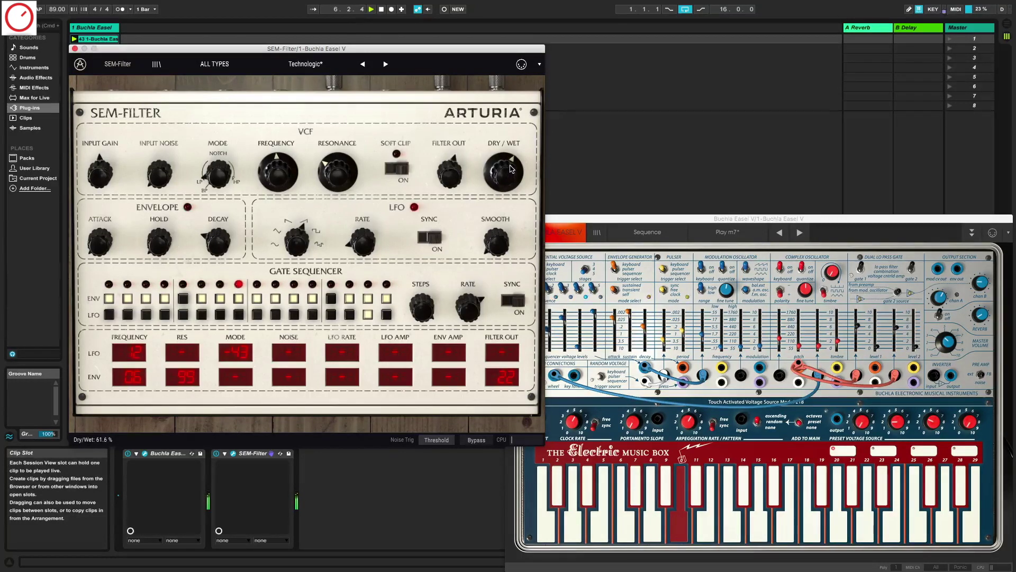
drag(511, 169, 513, 168)
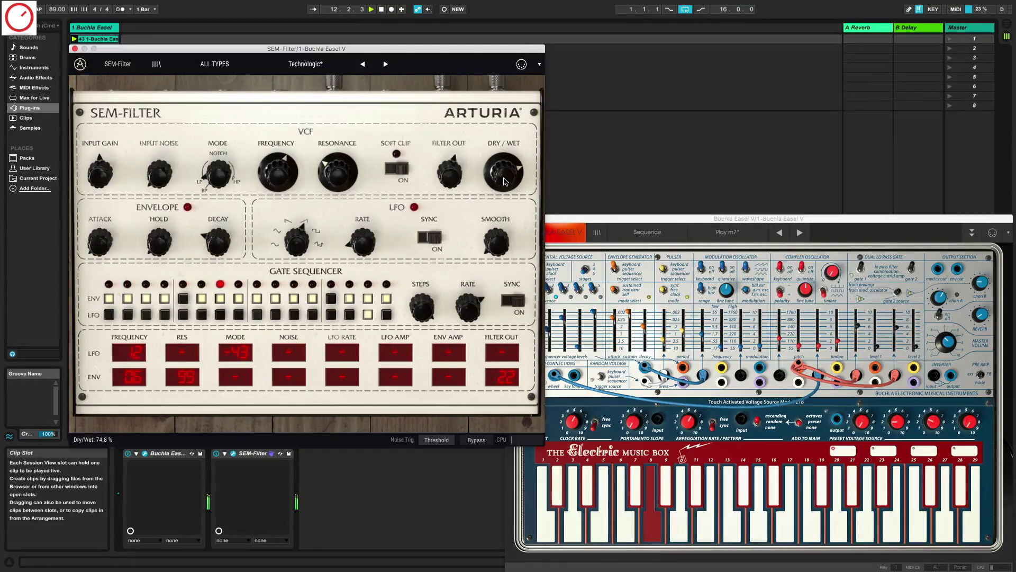
mouse_move(507, 178)
mouse_down()
mouse_move(505, 200)
mouse_move(510, 171)
mouse_up()
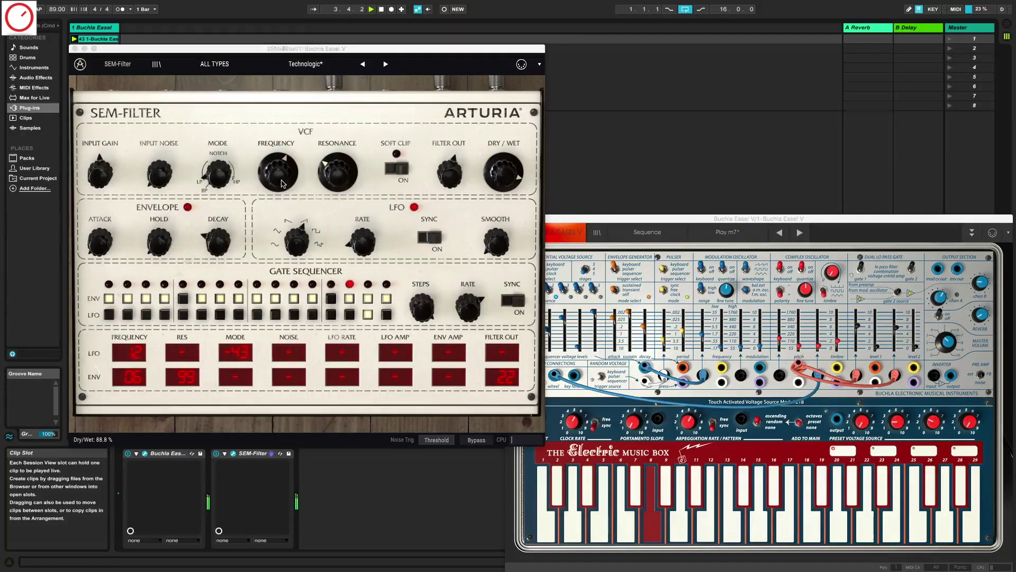
Raise the cutoff to 1935 Hz and move the filter mode through 56% high-pass, 44% notch toward full high-pass.
click(282, 183)
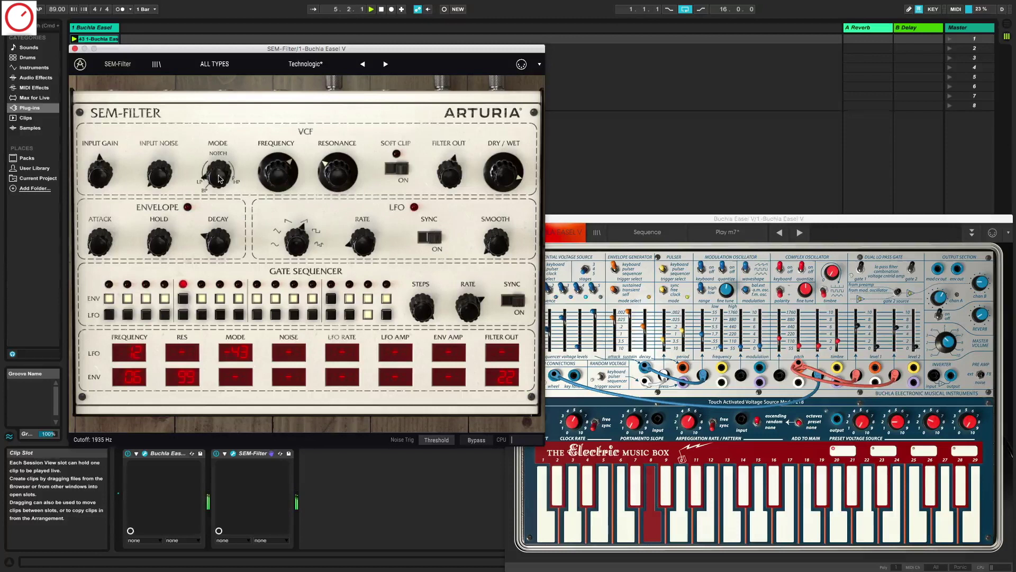
mouse_move(219, 166)
mouse_down()
mouse_move(223, 156)
mouse_move(222, 165)
mouse_up()
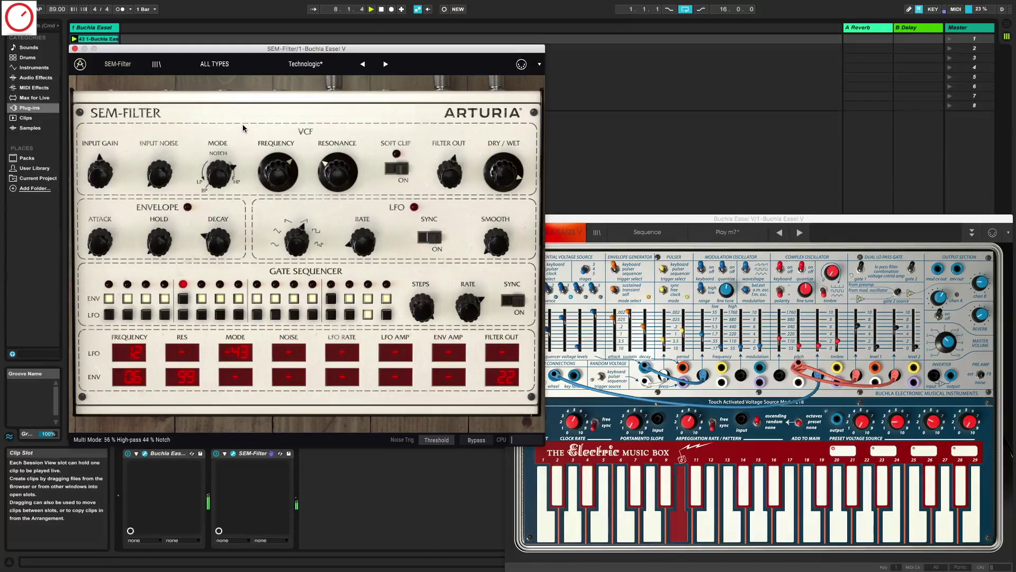
drag(245, 111, 246, 102)
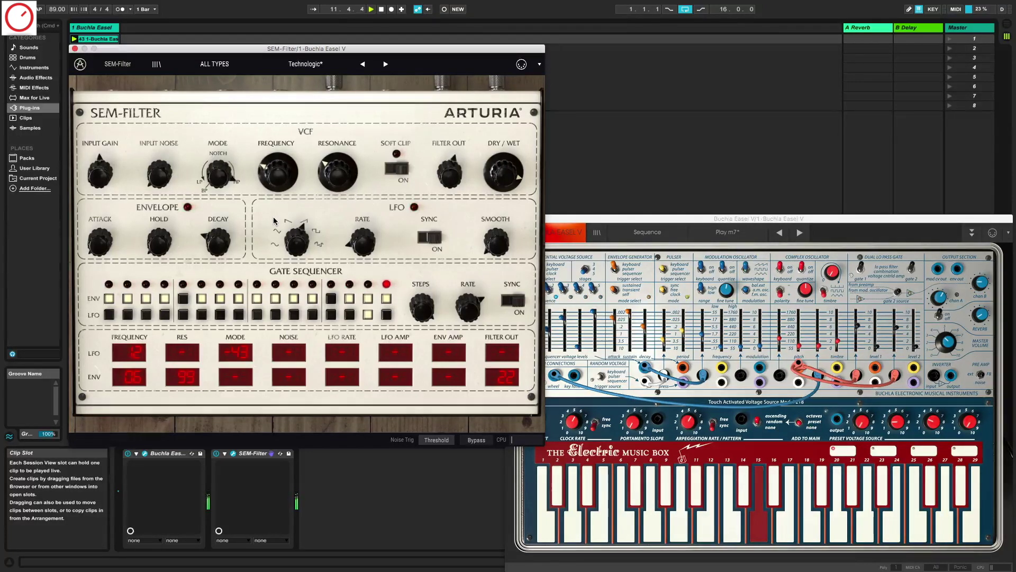
Raise the filter resonance to about half and adjust the cutoff around 504 Hz, with the Buchla Easel's complex oscillator timbre at 0.368.
drag(329, 186, 286, 160)
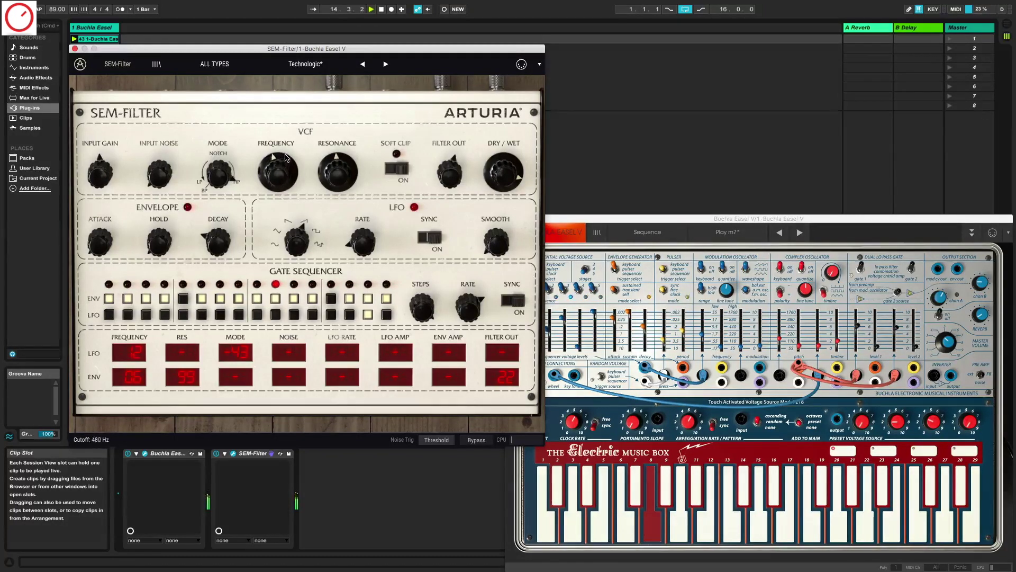
click(841, 333)
drag(840, 334, 848, 319)
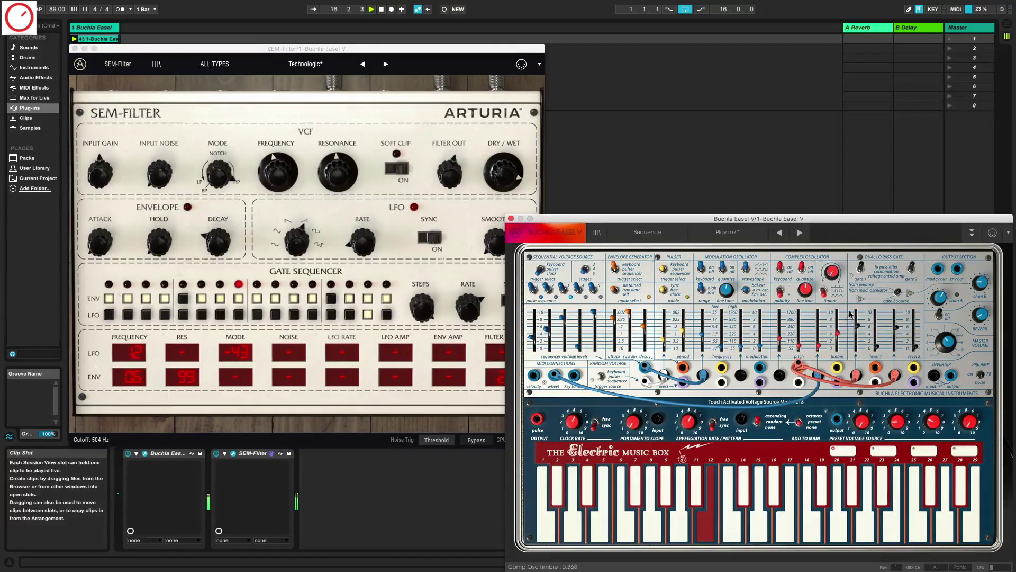
mouse_move(280, 183)
mouse_down()
mouse_move(289, 166)
mouse_move(276, 198)
mouse_up()
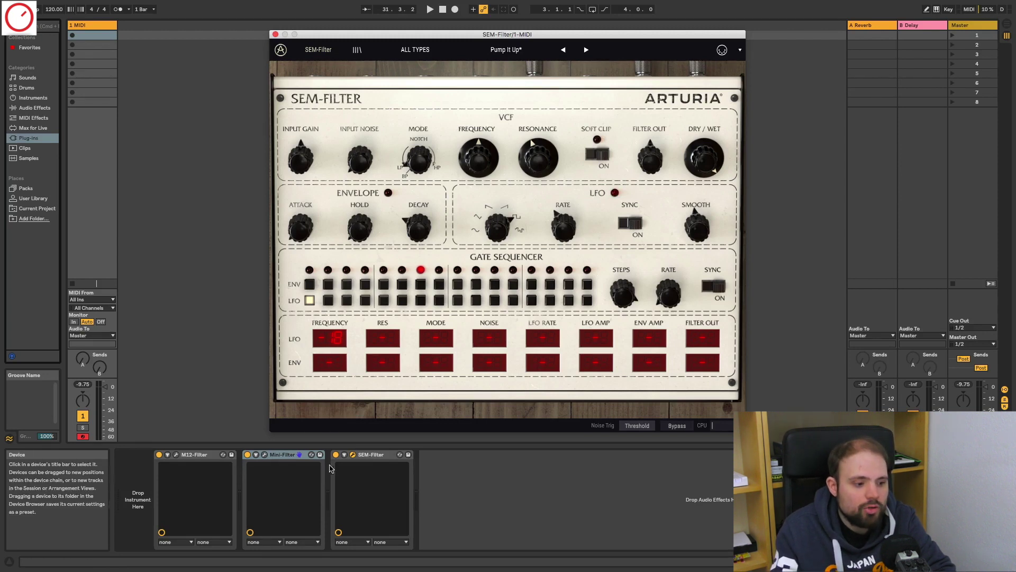
Replace the SEM-Filter window with the M12-Filter one and open the mode selection for Filter A.
click(353, 454)
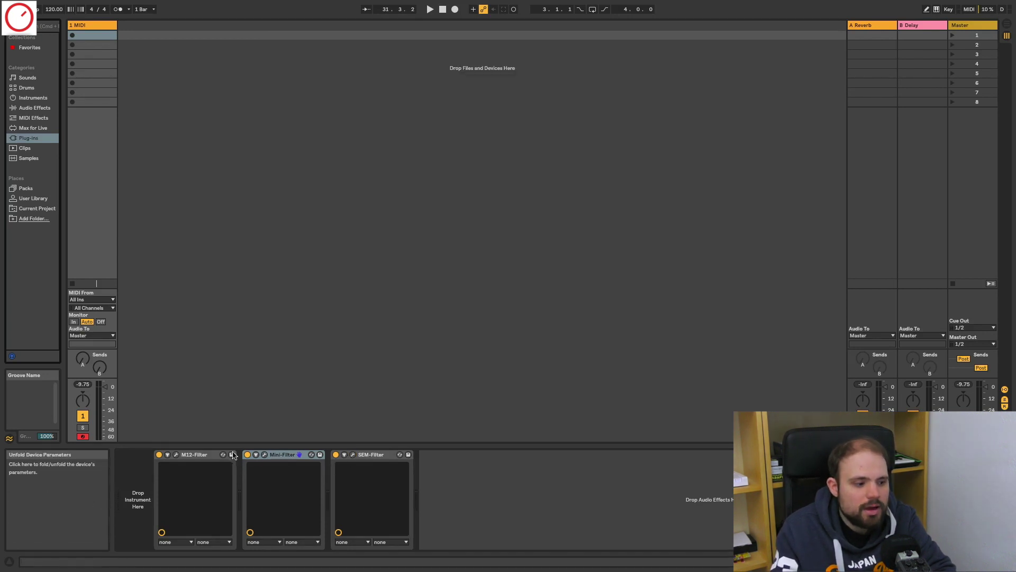
click(176, 455)
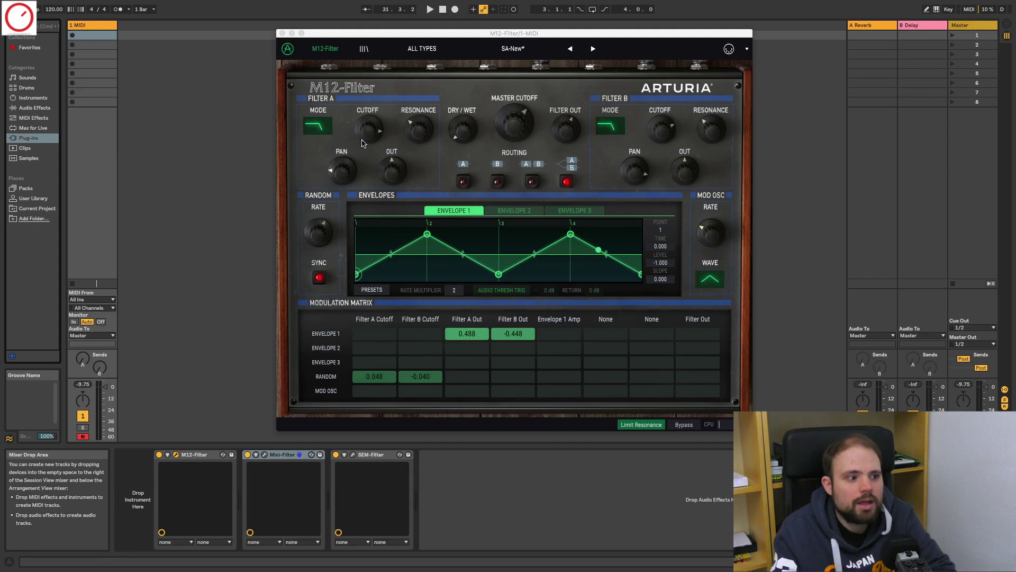
click(313, 133)
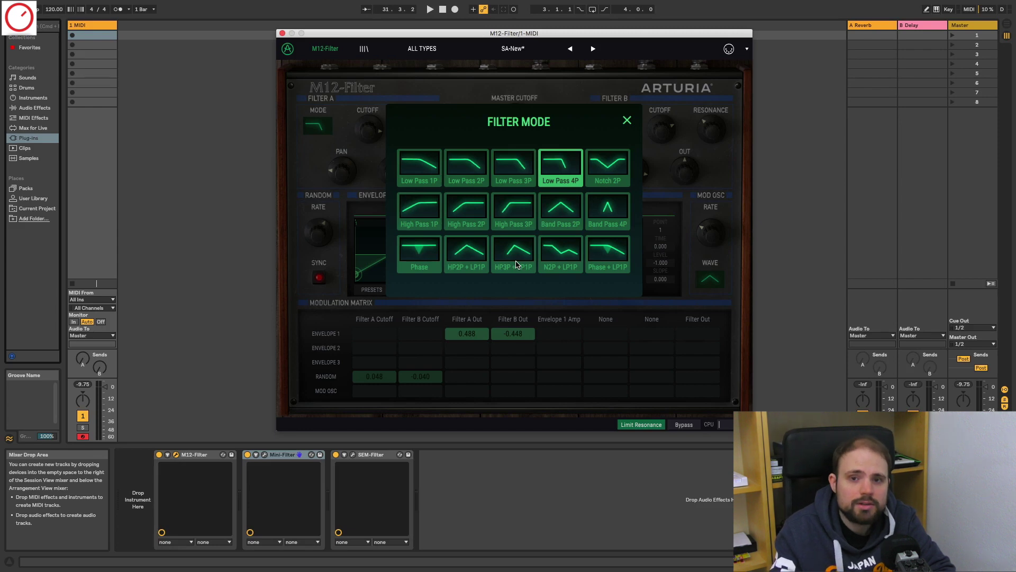
Close the filter mode selection without changing the mode and review the M12-Filter's Envelope 1.
click(627, 121)
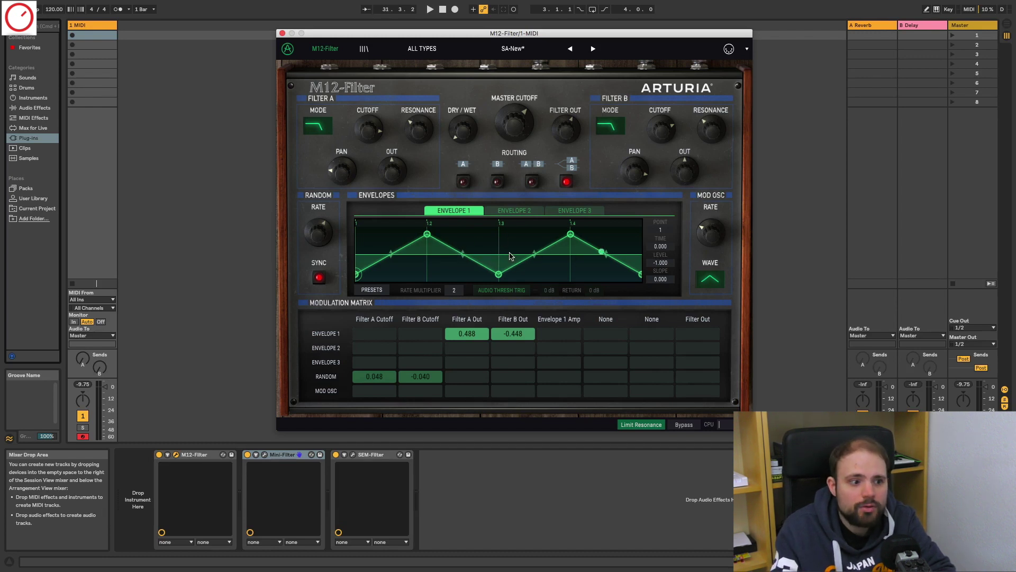
click(526, 214)
click(454, 210)
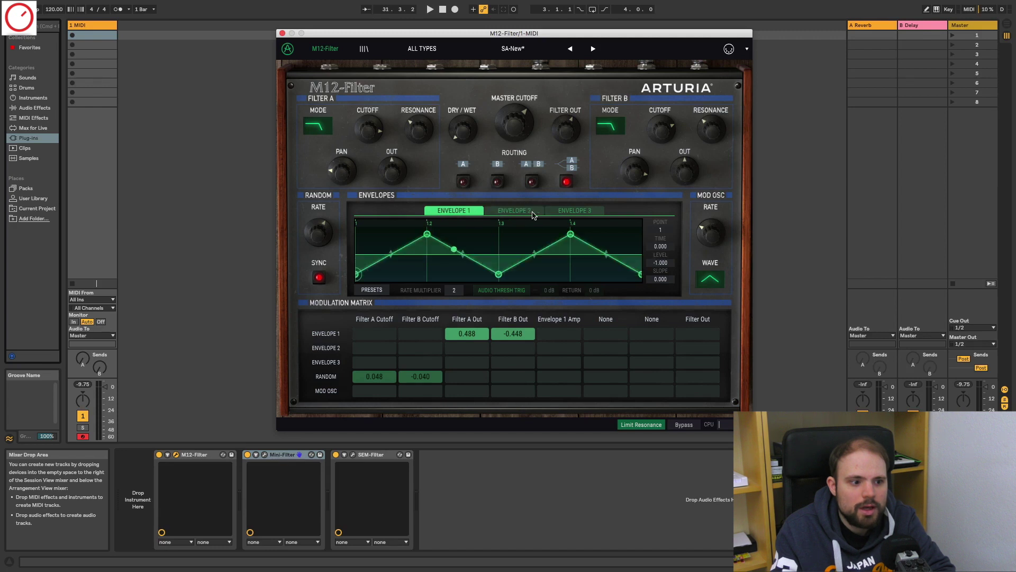
Reshape Envelope 1 with an added peak, a dip at time 0.208 and level -0.737, and point 4 at time 0.458 and level -0.368.
drag(427, 234, 415, 269)
double_click(429, 250)
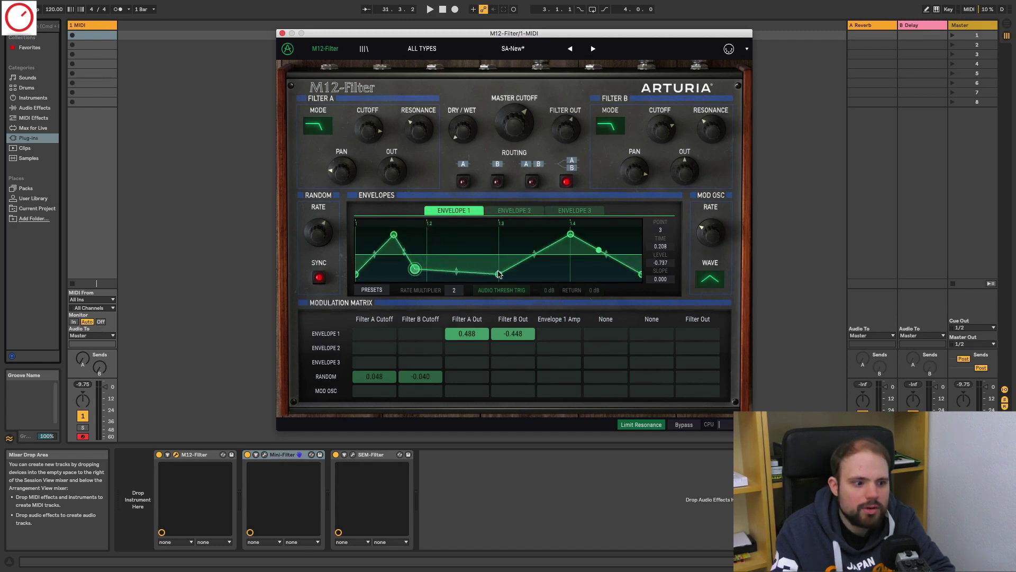
mouse_move(498, 274)
mouse_down()
mouse_move(461, 247)
mouse_move(486, 261)
mouse_up()
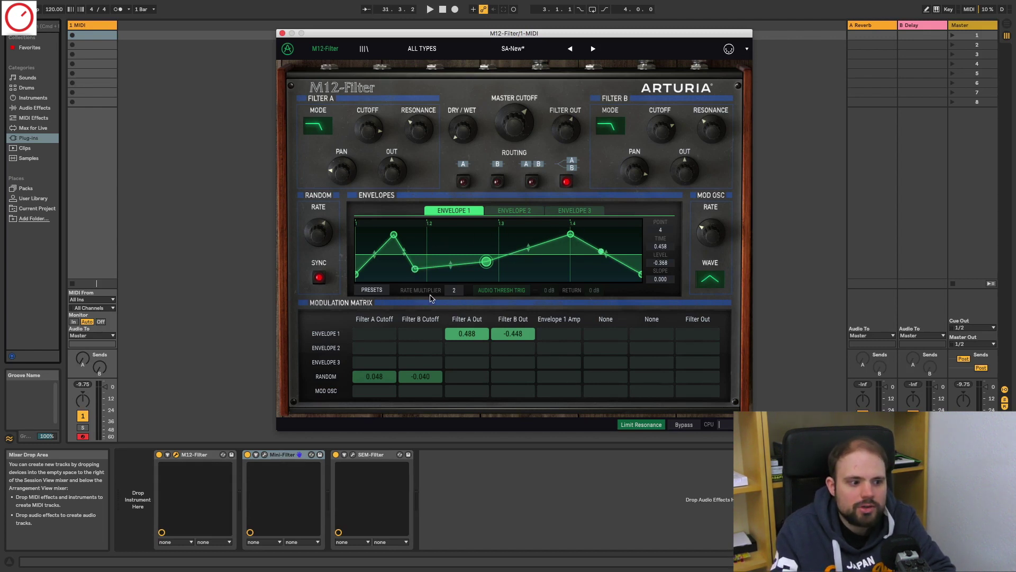
mouse_move(457, 297)
mouse_down()
mouse_move(459, 265)
mouse_move(460, 299)
mouse_up()
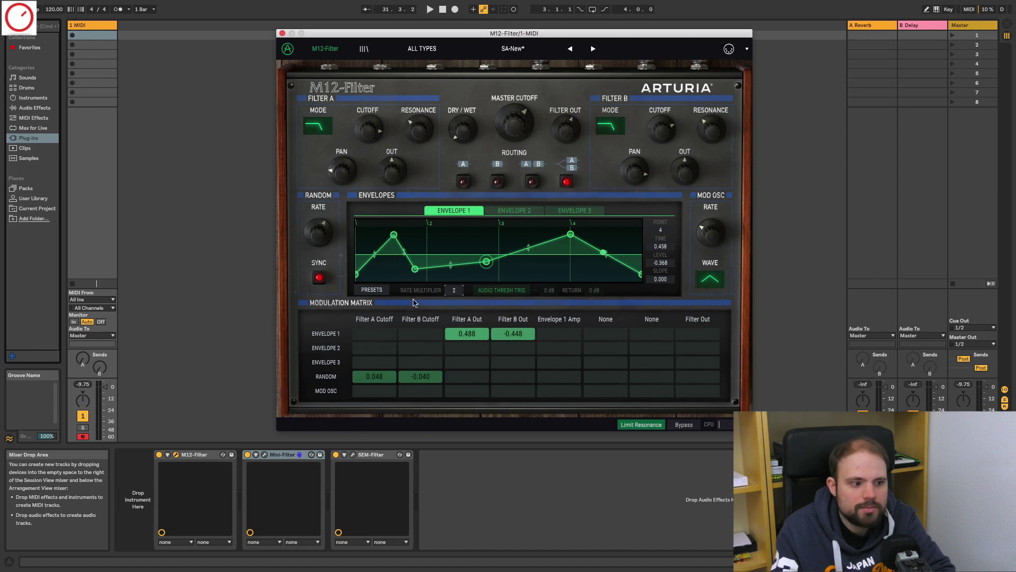
Load the Step Seq envelope preset and reshape it, with point 1 at level -1.000, point 2 at 0.579 and an added point at time 0.375.
click(381, 291)
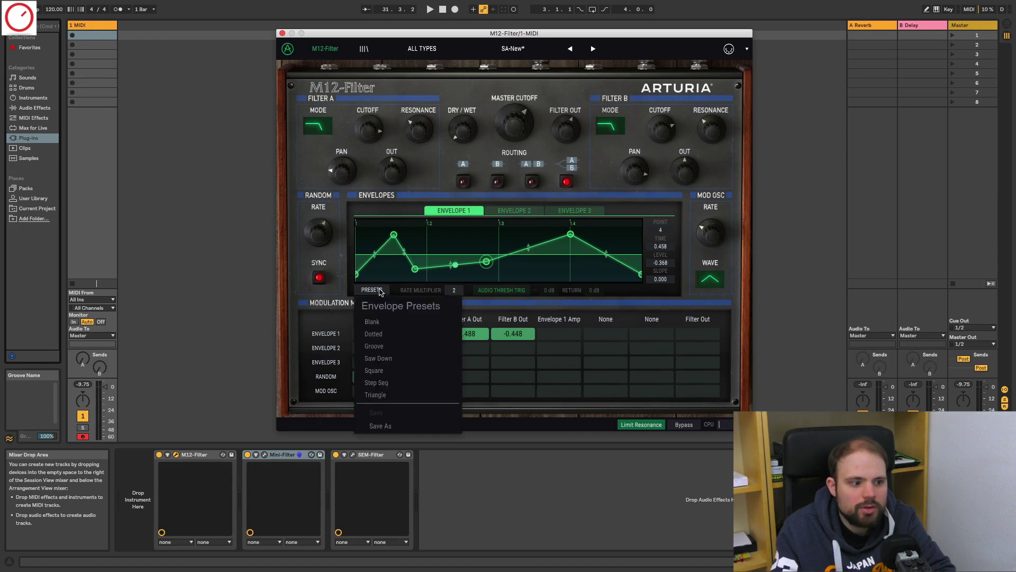
click(377, 382)
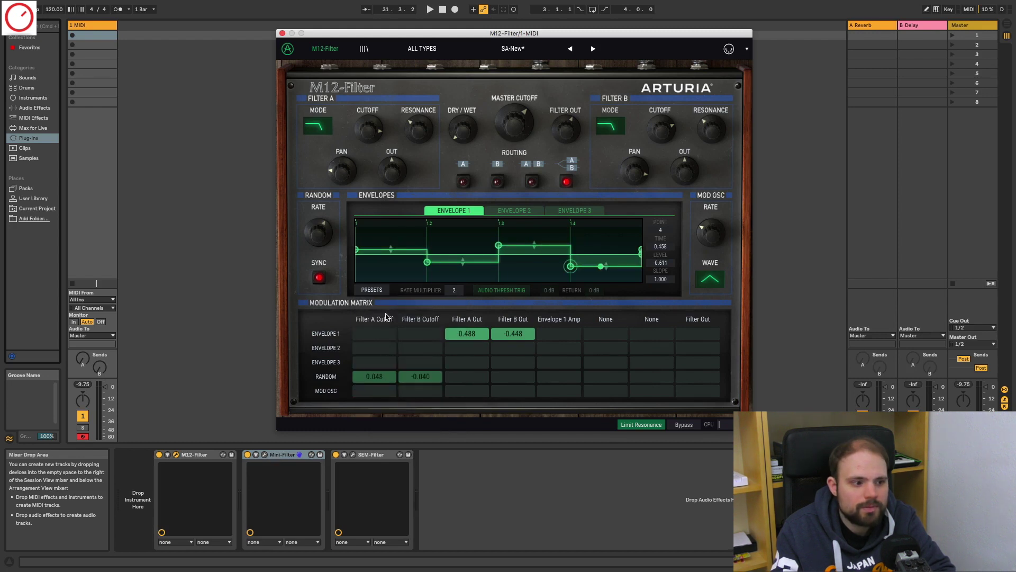
drag(357, 253, 356, 273)
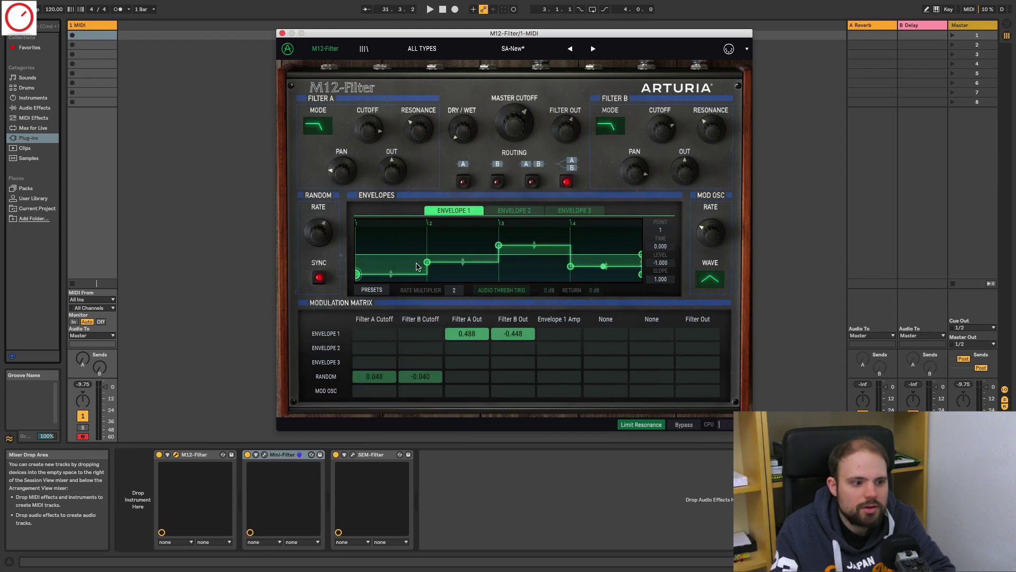
drag(427, 262, 422, 246)
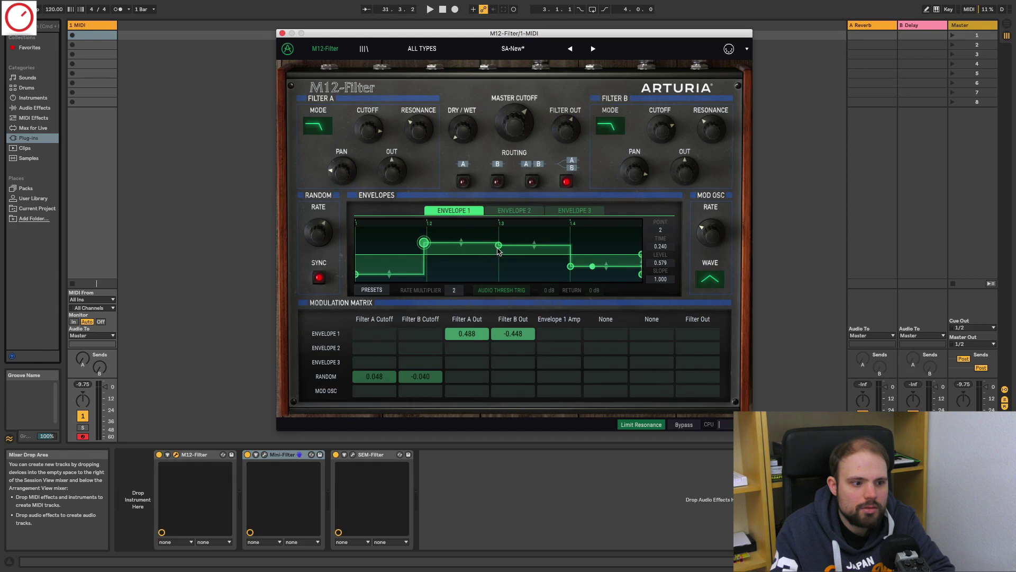
drag(499, 247, 480, 262)
double_click(462, 244)
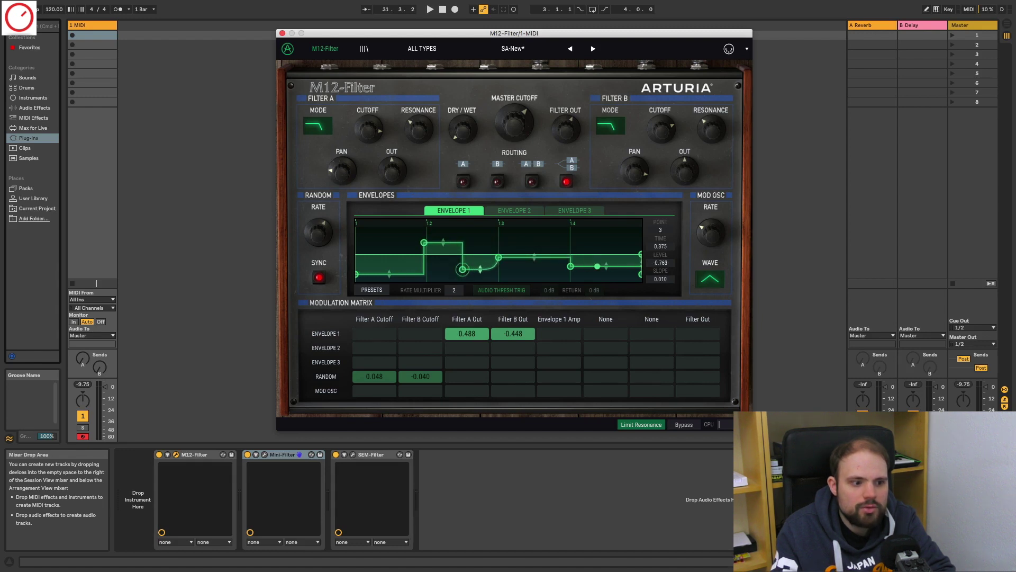
Load the Dotted envelope preset into Envelope 1.
click(379, 292)
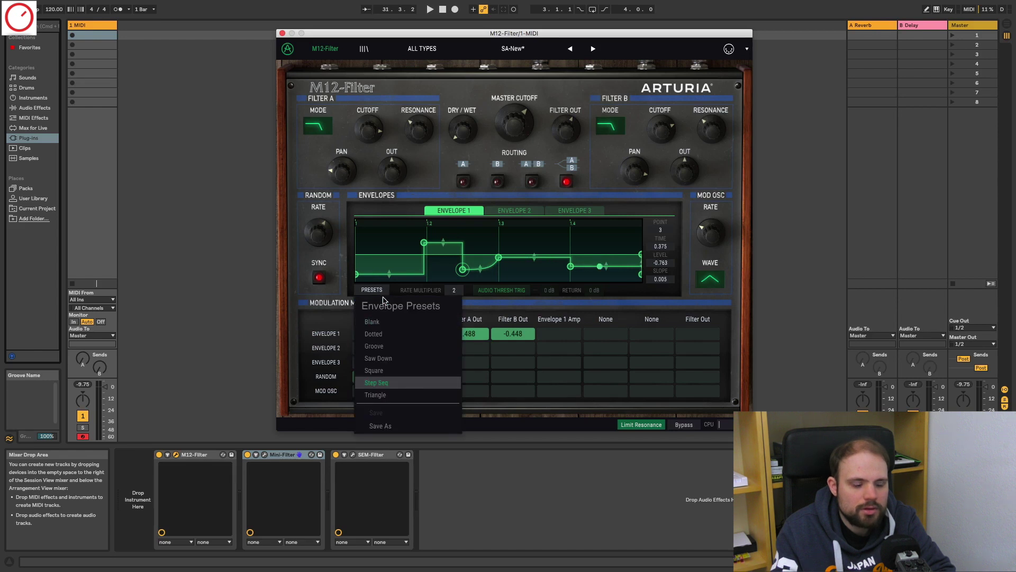
click(391, 332)
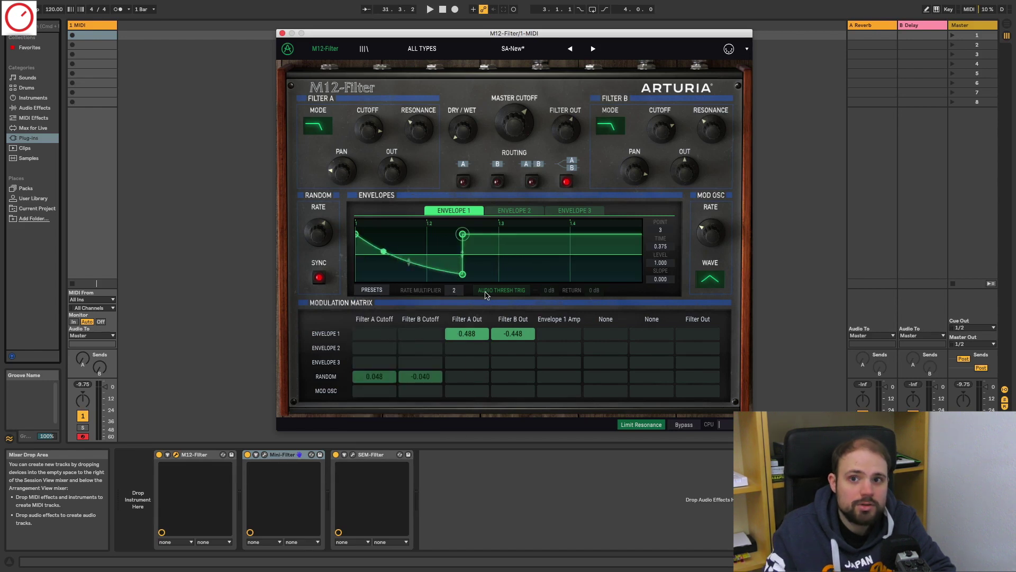
click(486, 291)
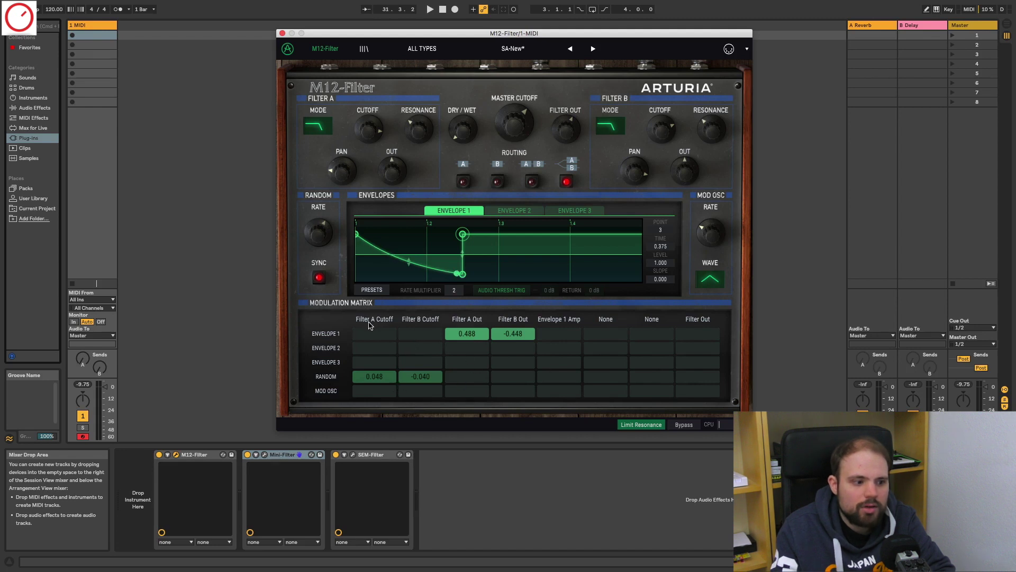
Examine the available targets for Destination 6 and Destination 5 in the modulation matrix.
click(613, 322)
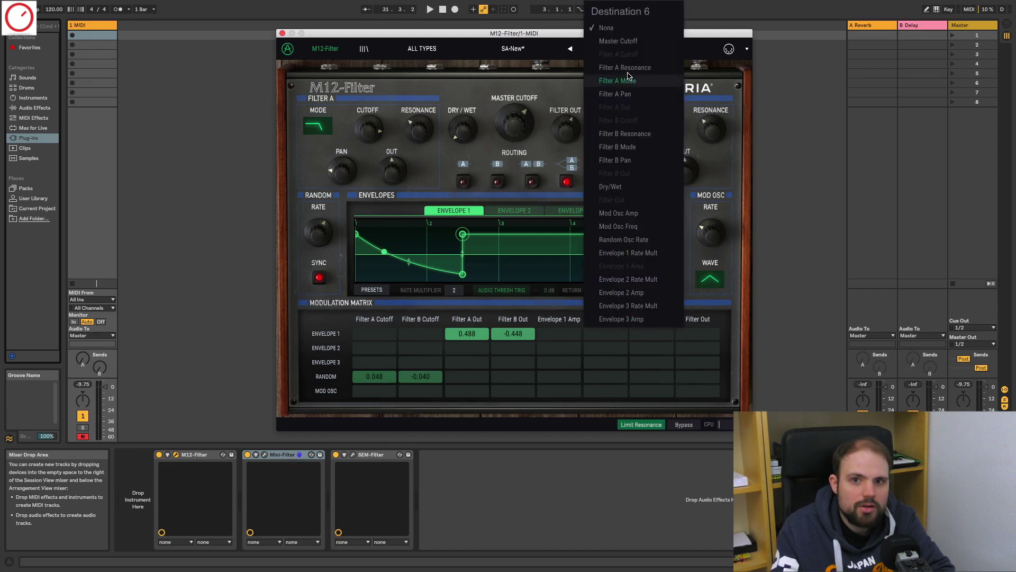
click(606, 319)
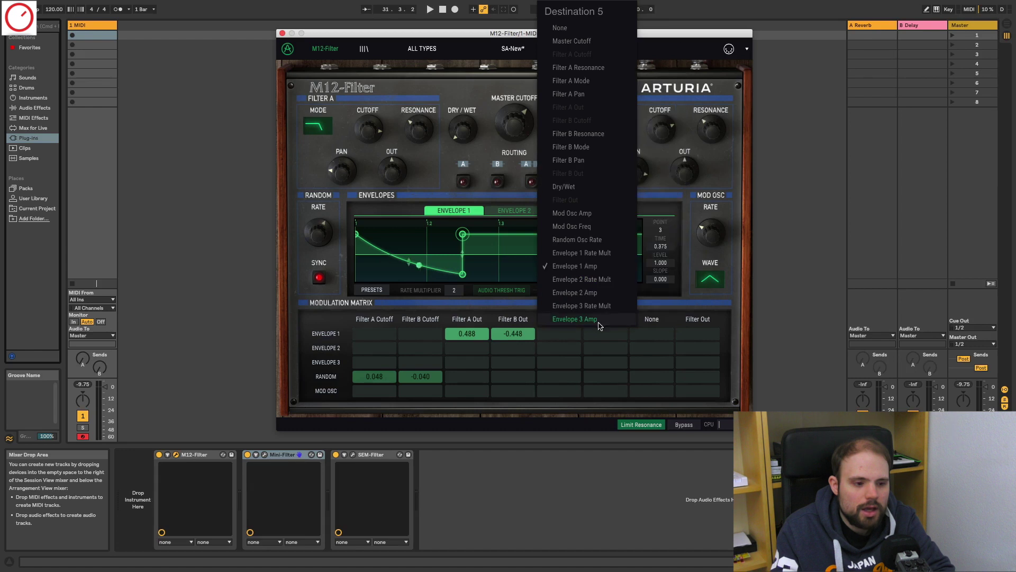
click(319, 340)
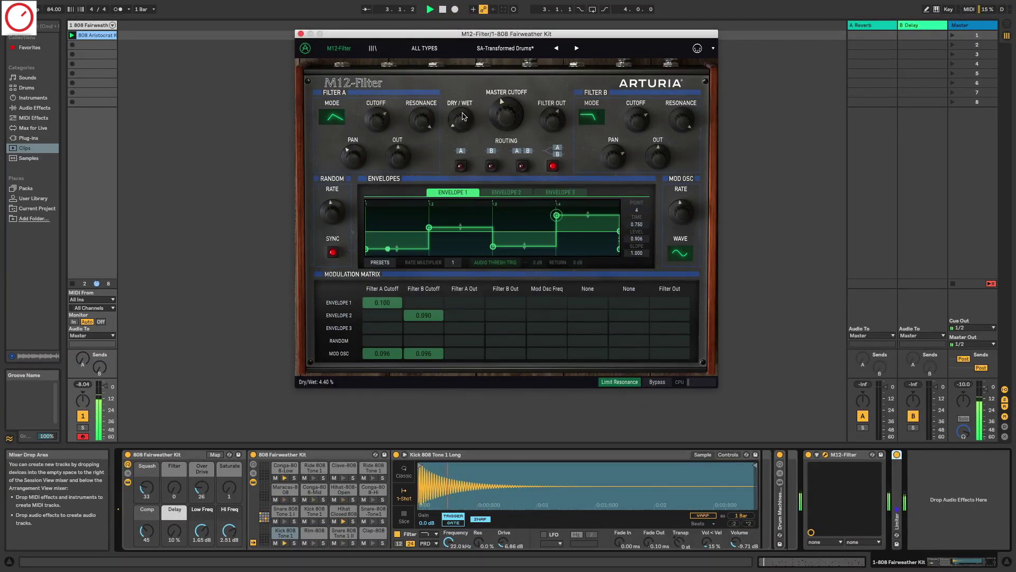
Raise the SA-Transformed Drums dry/wet mix on the 808 kit and compare the shapes of Envelopes 2, 3 and 1.
mouse_move(462, 96)
mouse_down()
mouse_move(453, 126)
mouse_move(470, 113)
mouse_move(464, 125)
mouse_move(471, 81)
mouse_up()
click(517, 193)
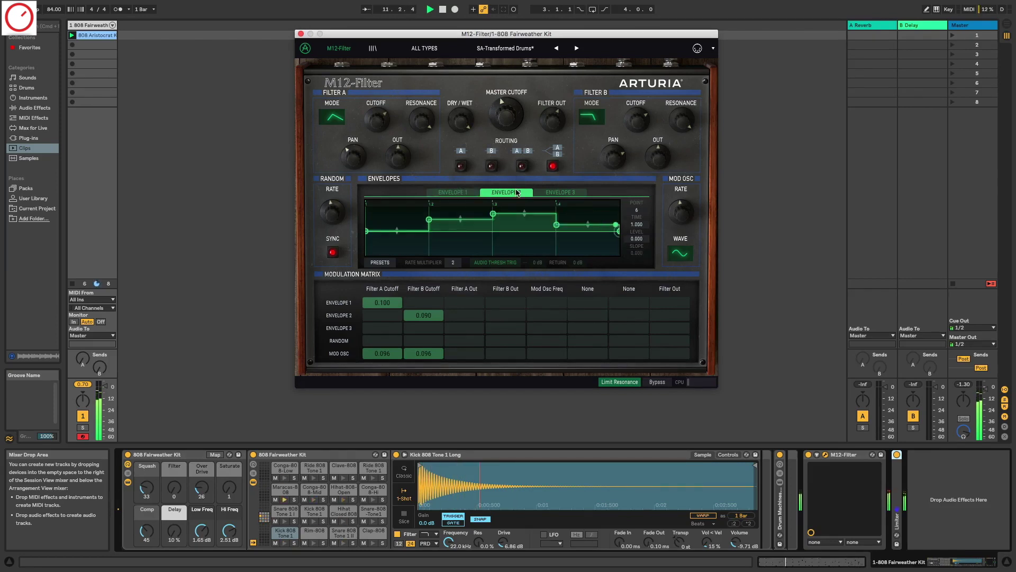
click(553, 192)
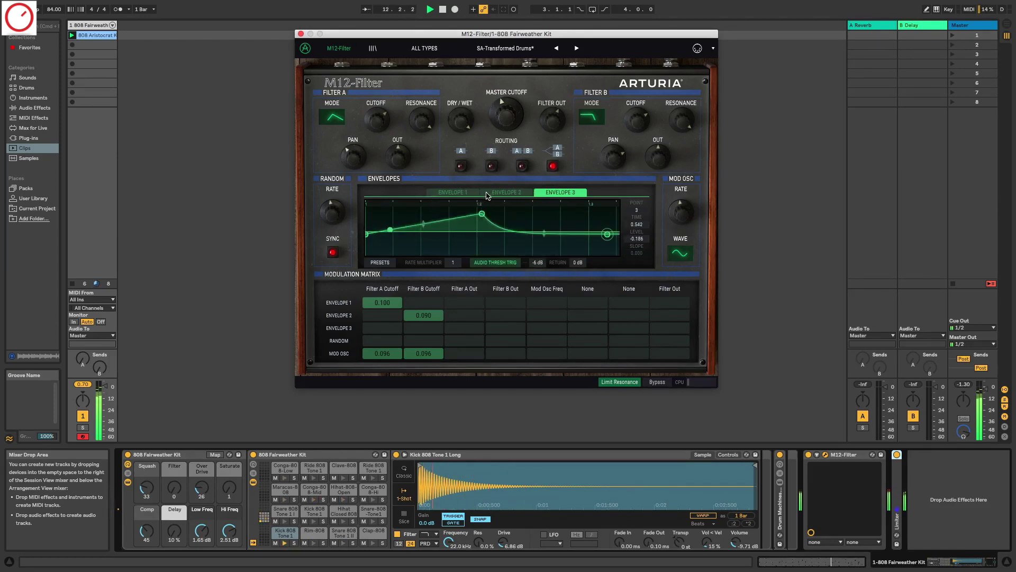
click(458, 193)
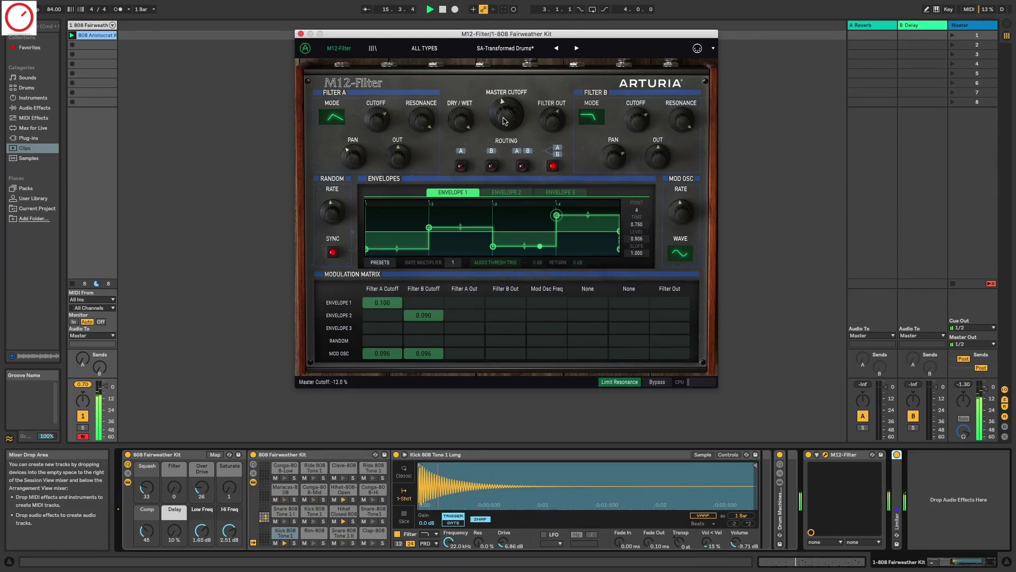
Adjust the master cutoff around -12.0% on the 808 drums and turn the dry/wet mix back down.
drag(504, 121, 506, 120)
mouse_move(509, 123)
mouse_down()
mouse_move(514, 113)
mouse_move(505, 134)
mouse_up()
drag(464, 127, 462, 164)
drag(460, 128, 461, 193)
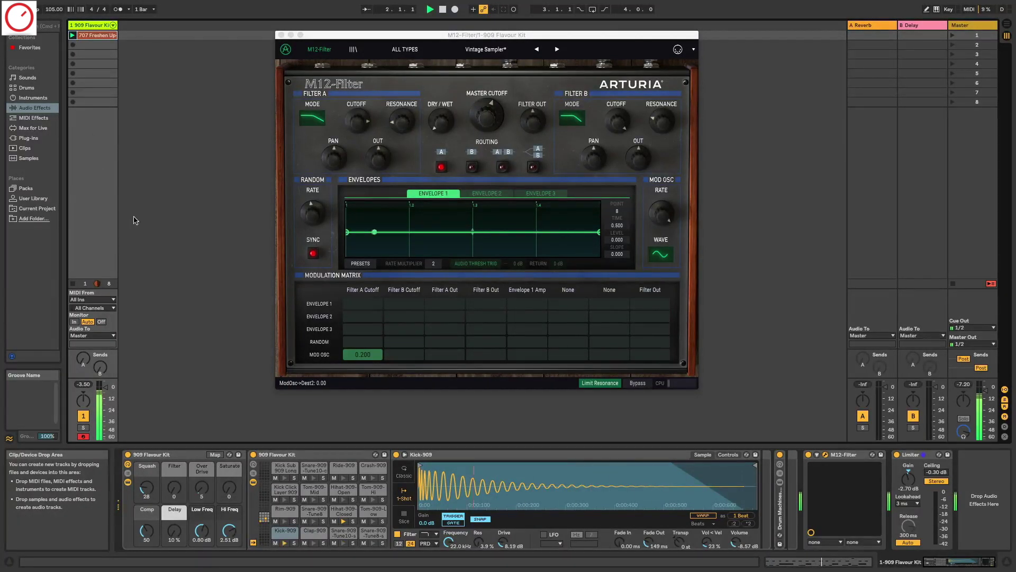
Raise the Vintage Sampler dry/wet mix on the 909 kit through 78.0% to 100%, and turn it back down.
drag(439, 127, 458, 80)
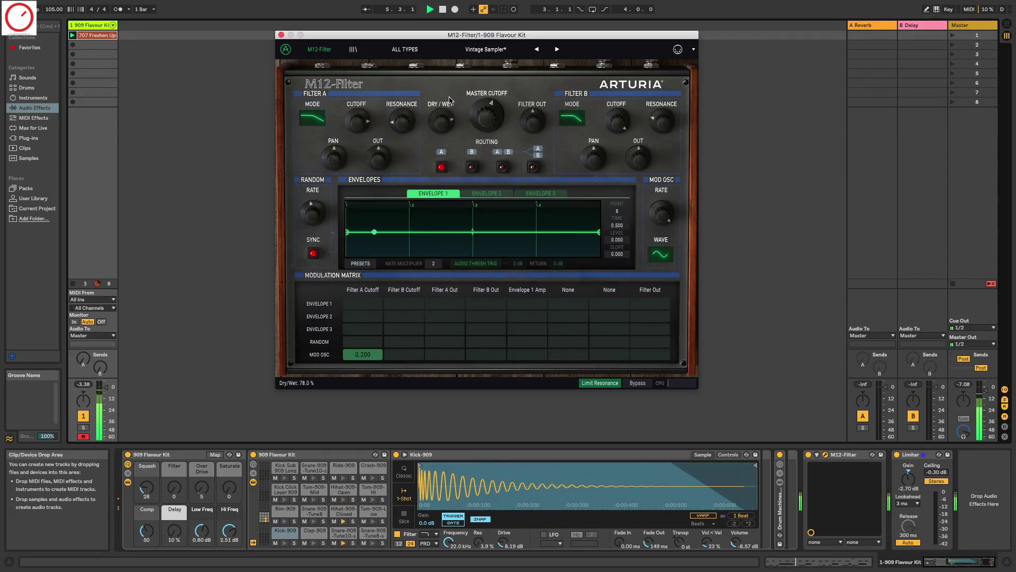
drag(446, 116, 452, 68)
mouse_move(444, 122)
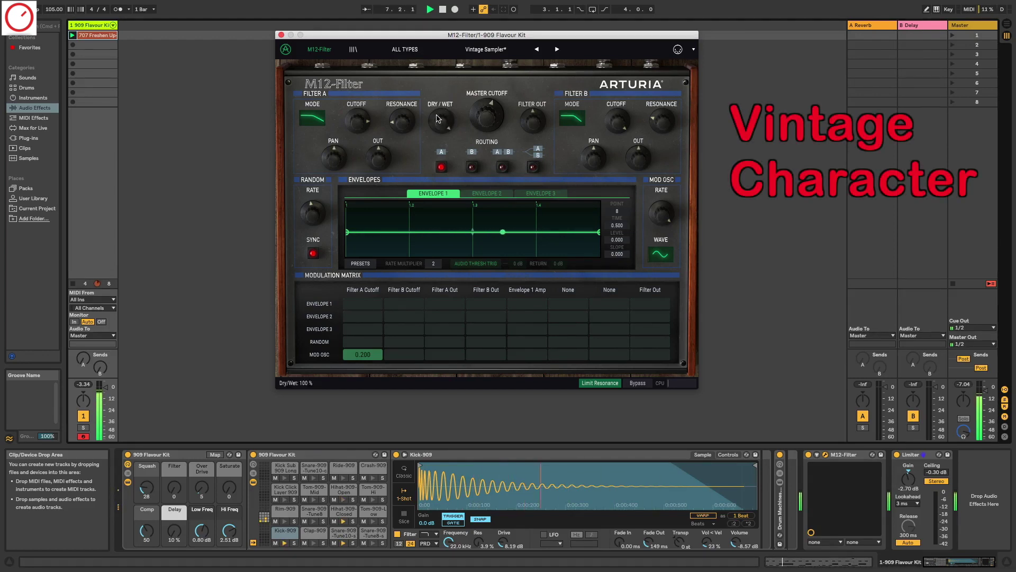
drag(441, 124, 501, 114)
mouse_move(446, 147)
mouse_down()
mouse_move(455, 198)
mouse_move(453, 161)
mouse_up()
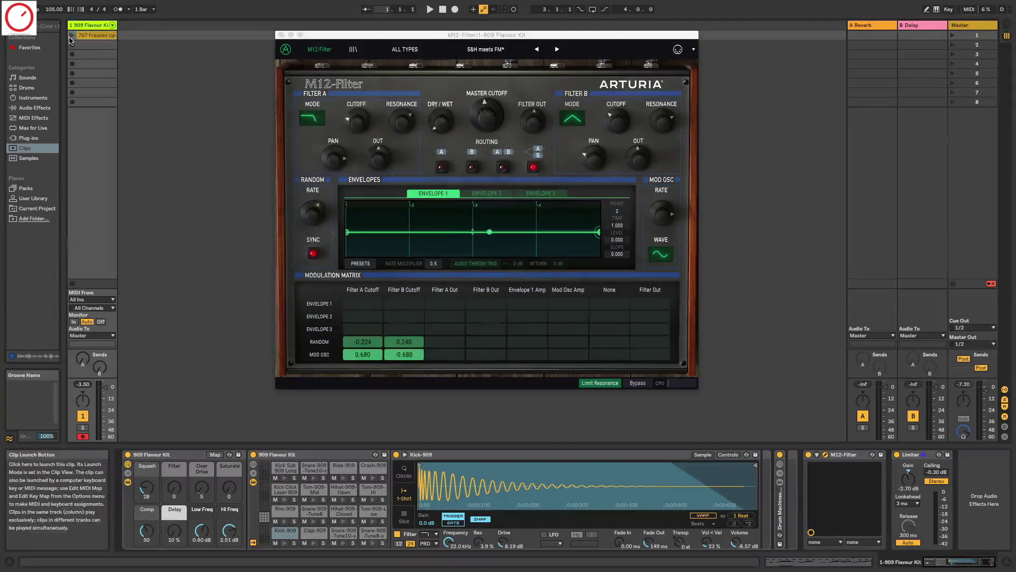
Launch the drum clip and gradually raise the S&H meets FM dry/wet mix through 50.0% and 66.4% to about 69.6%.
click(71, 36)
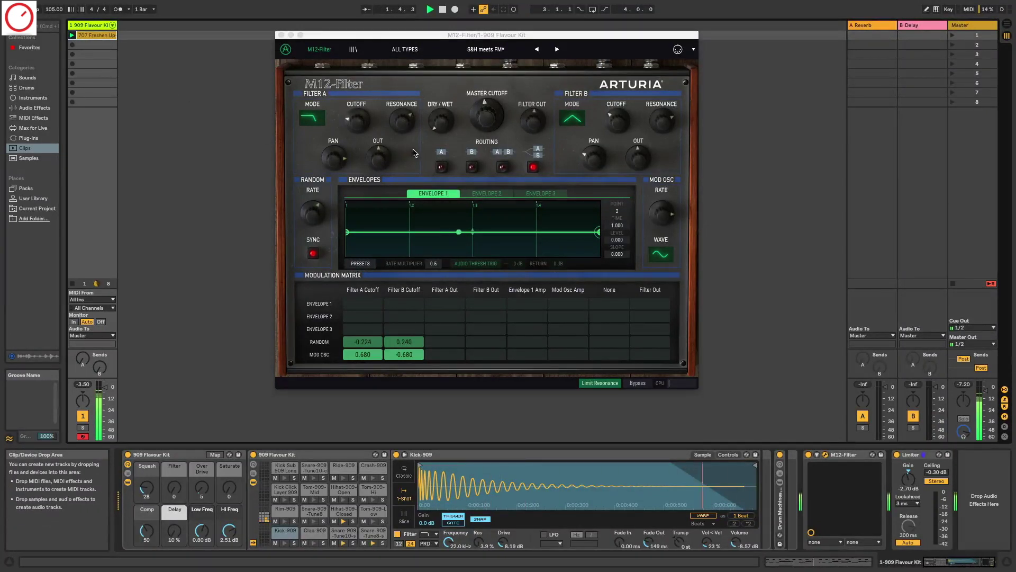
click(444, 123)
mouse_move(444, 123)
mouse_down()
mouse_move(443, 92)
mouse_move(440, 121)
mouse_up()
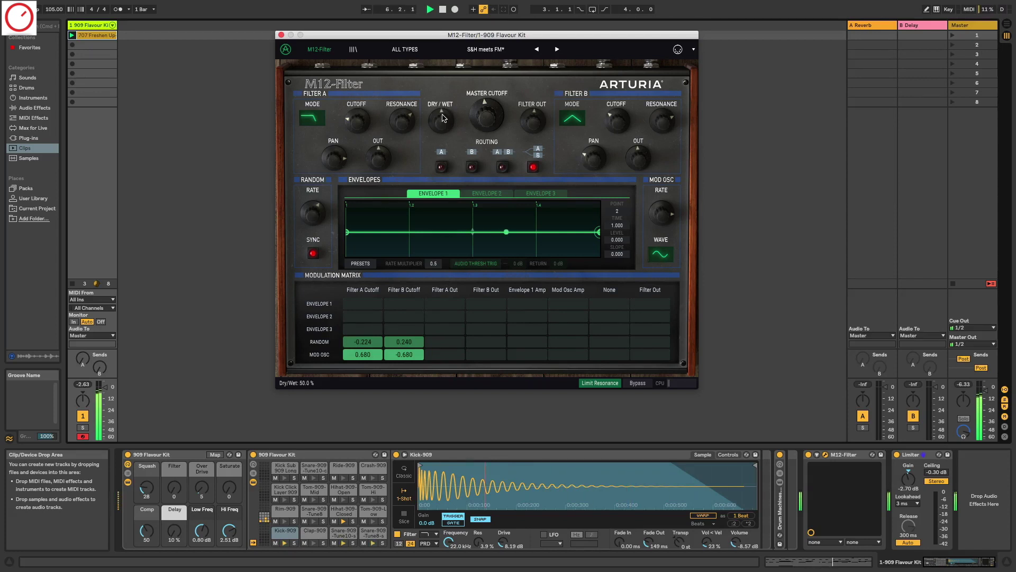
mouse_move(444, 118)
mouse_down()
mouse_move(446, 107)
mouse_move(451, 117)
mouse_up()
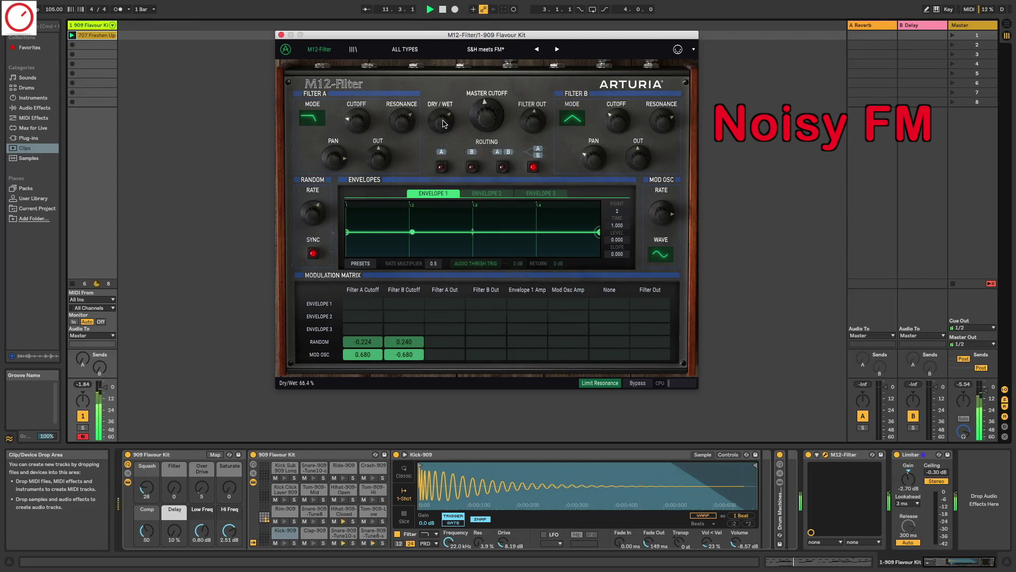
drag(444, 124, 444, 124)
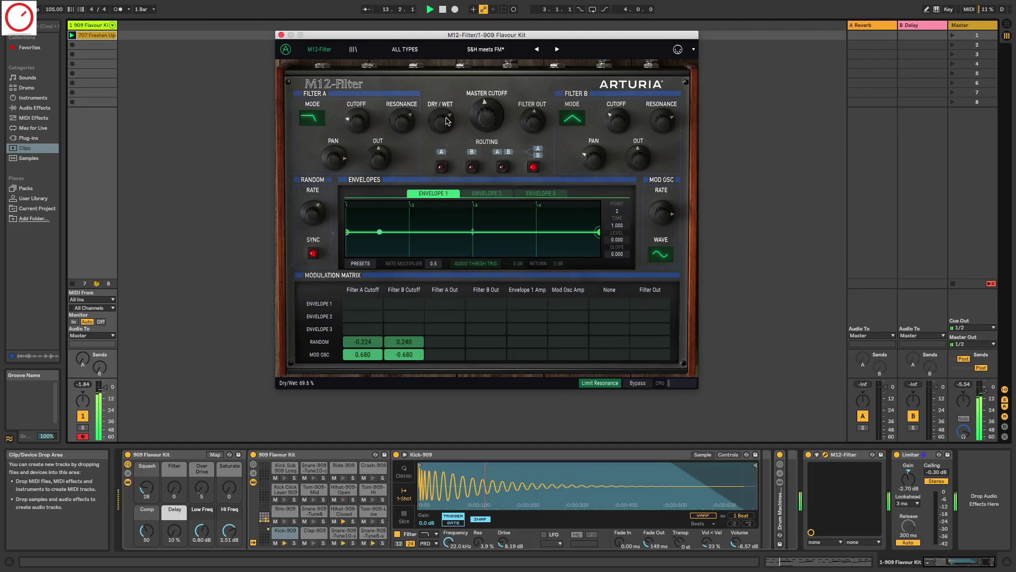
drag(447, 124, 448, 120)
Lower the S&H meets FM dry/wet mix and sweep the master cutoff downward.
drag(445, 126, 439, 159)
drag(444, 120, 438, 156)
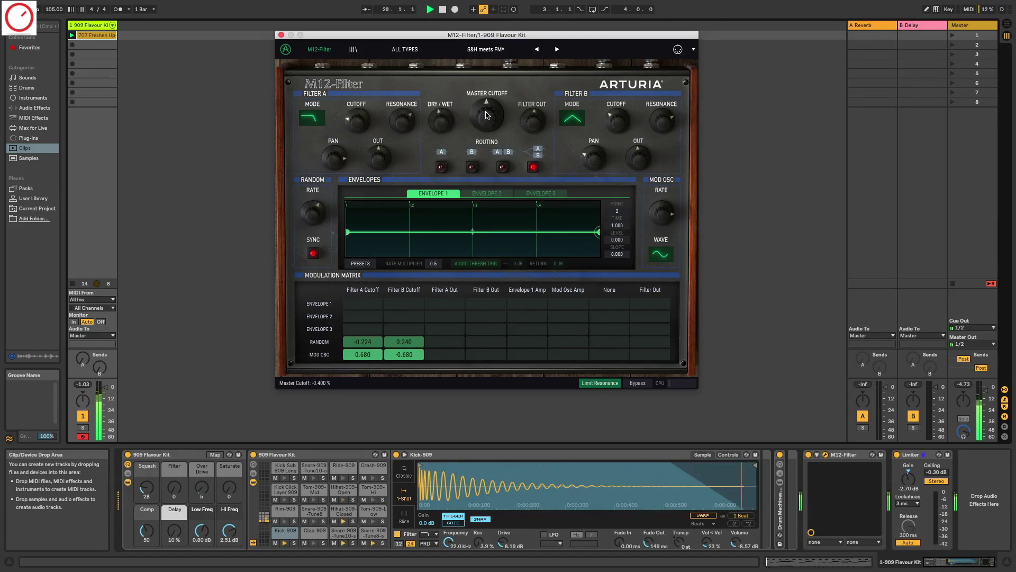
drag(486, 118, 448, 174)
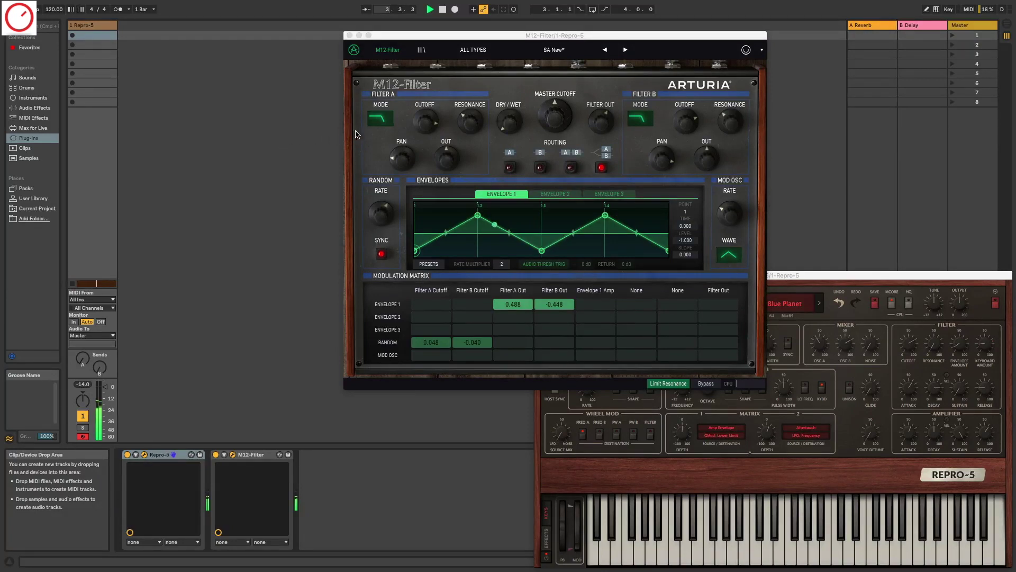
Raise the SA-New dry/wet mix on the Repro-5 synth from 6.40% through 77.6% to 79.6%.
click(512, 131)
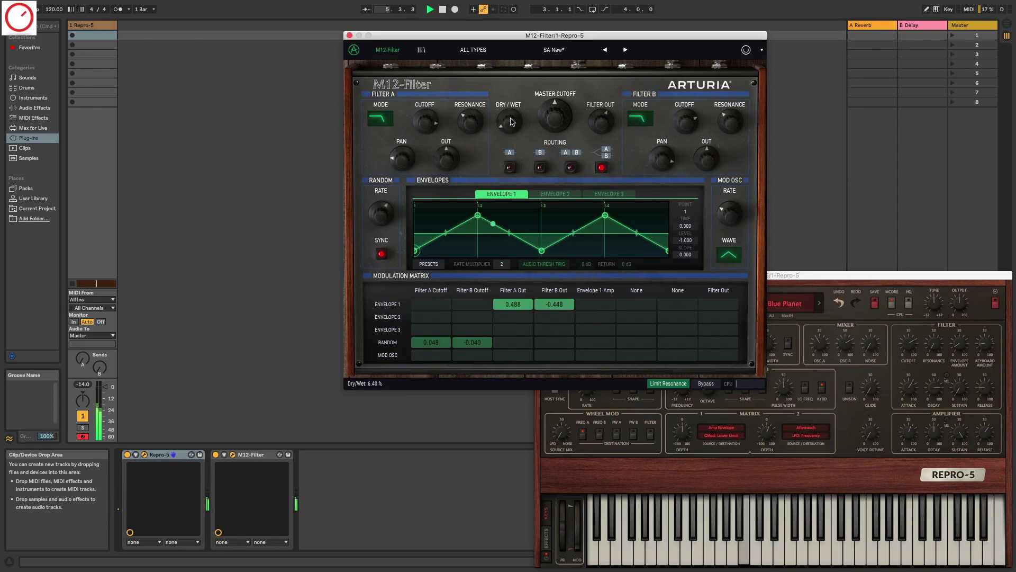
drag(511, 122, 526, 38)
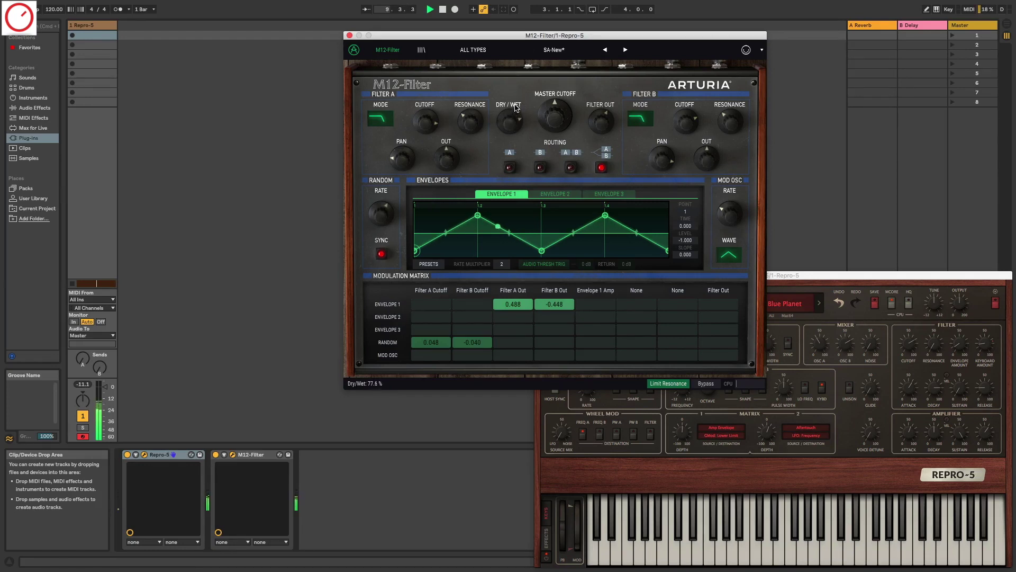
scroll(511, 114, up, 5)
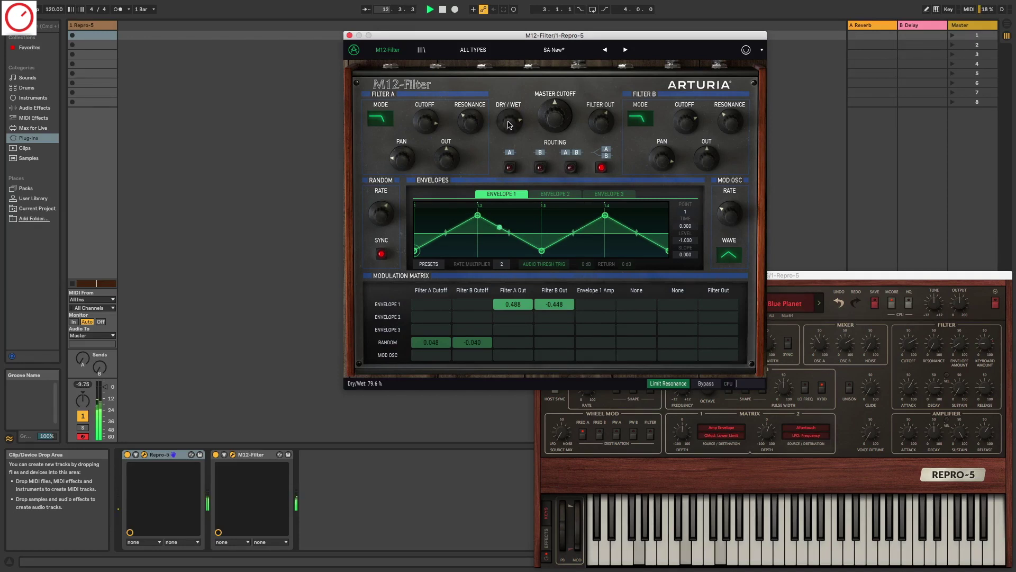
Lower the Repro-5 track's dry/wet mix through 37.2% to 3.60% and bring it back up to 20.0%.
drag(507, 131, 495, 188)
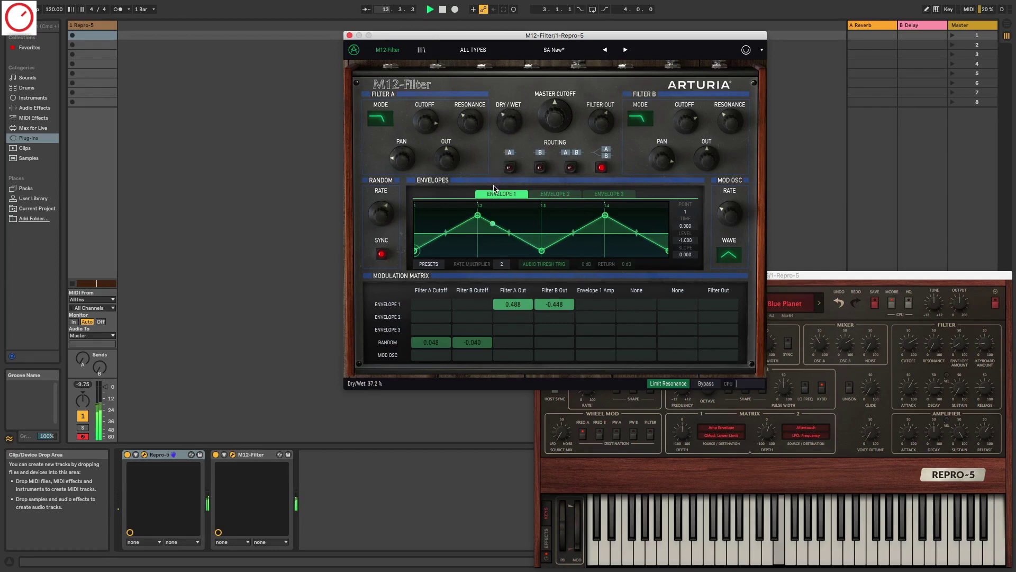
drag(488, 223, 489, 225)
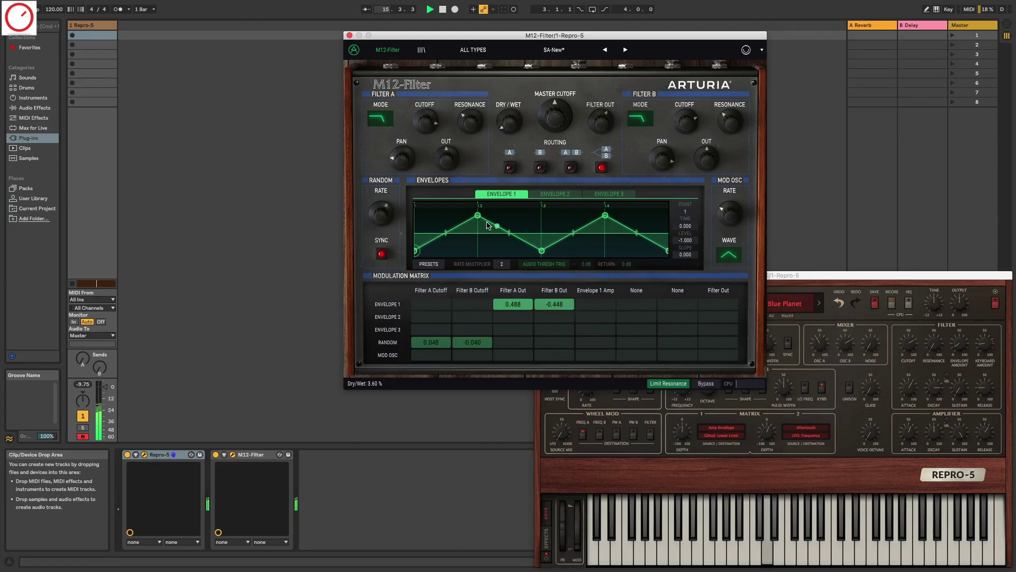
drag(488, 225, 488, 223)
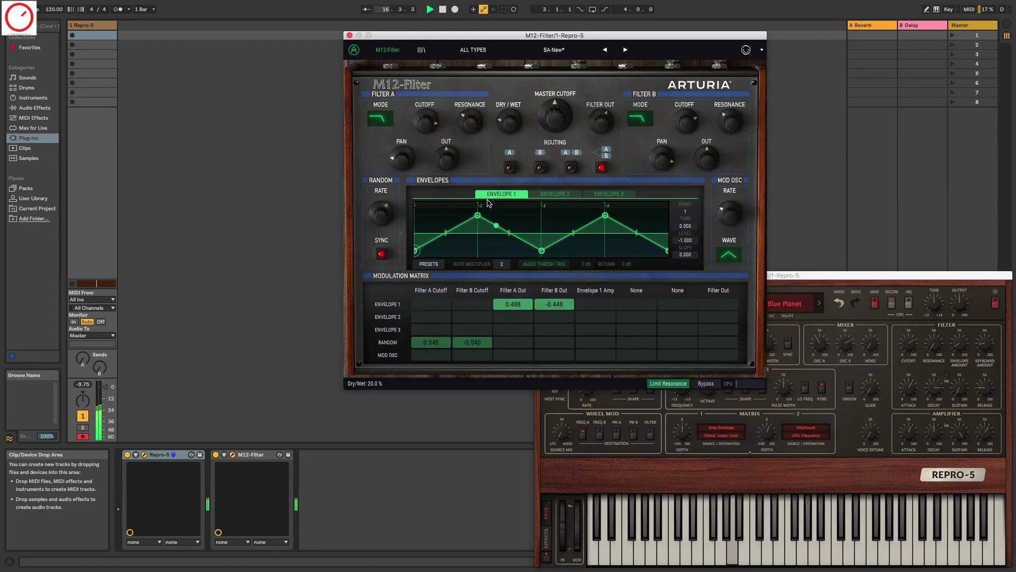
Raise the SA-New dry/wet mix on the Repro-5 track to 84.8%, turn up the master cutoff and bring the mix back down.
drag(491, 184, 506, 121)
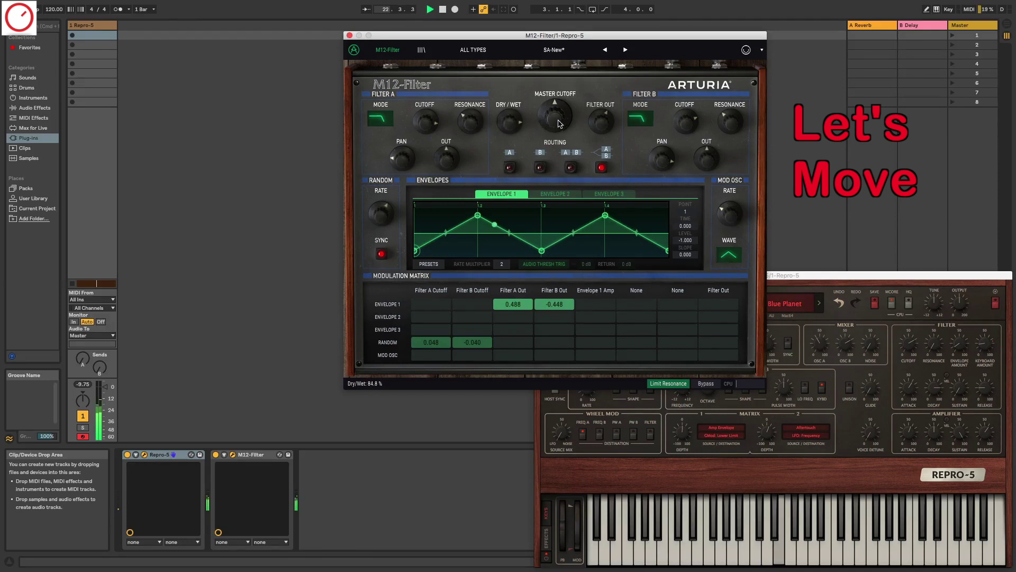
drag(561, 120, 561, 102)
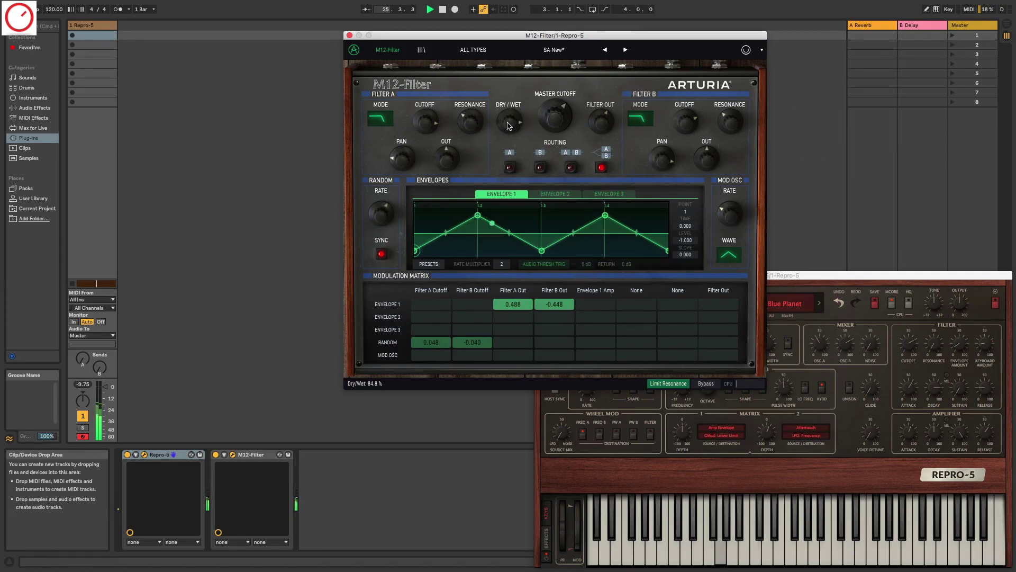
drag(508, 127, 510, 159)
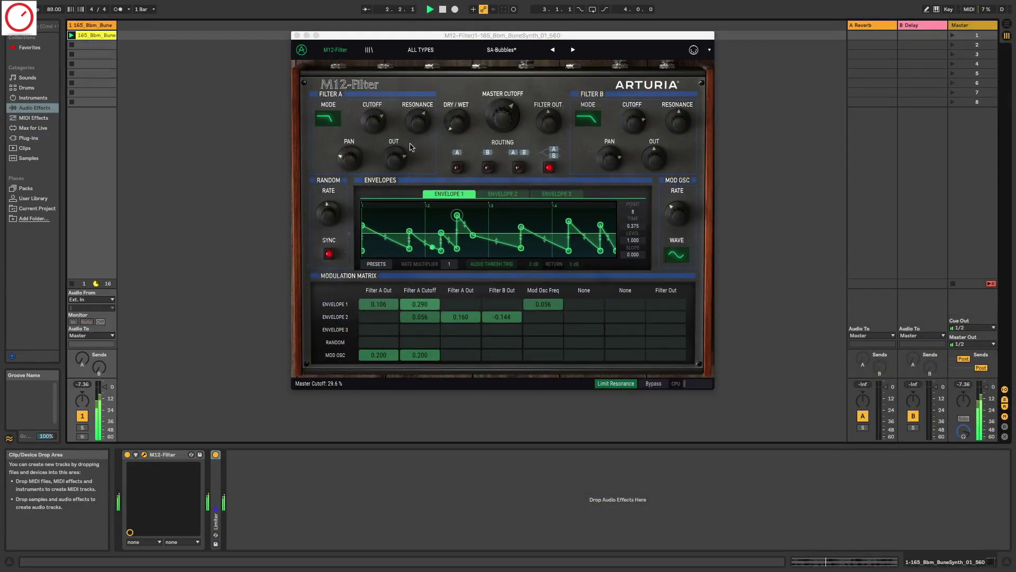
Sweep the SA-Bubbles dry/wet mix up and down from 4.80% on the synth loop, ending low, and stop the clip.
click(454, 127)
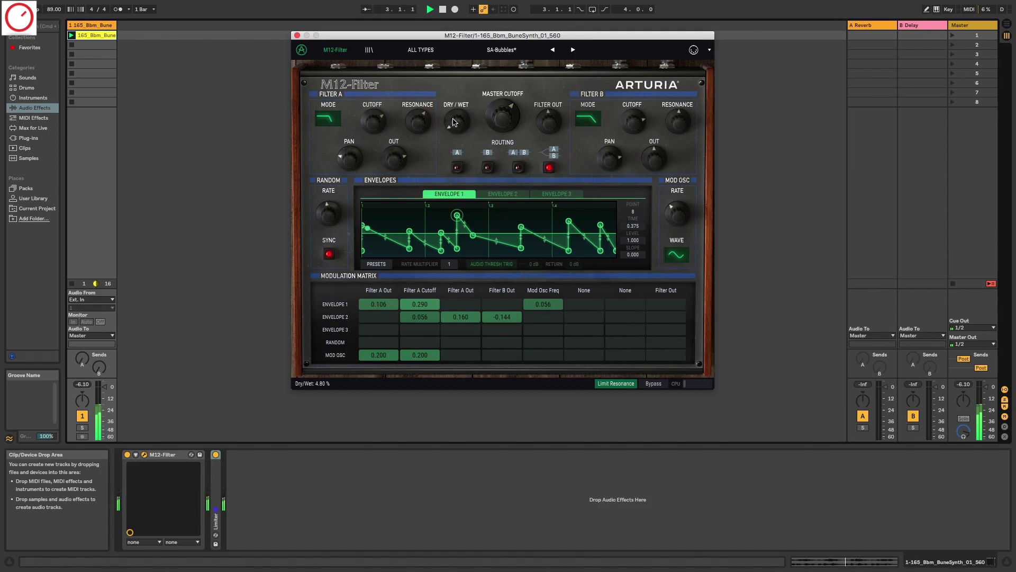
mouse_move(459, 115)
mouse_down()
mouse_move(464, 80)
mouse_move(456, 120)
mouse_up()
drag(462, 82, 456, 123)
mouse_move(459, 113)
mouse_down()
mouse_move(450, 122)
mouse_move(458, 117)
mouse_up()
drag(455, 112, 447, 239)
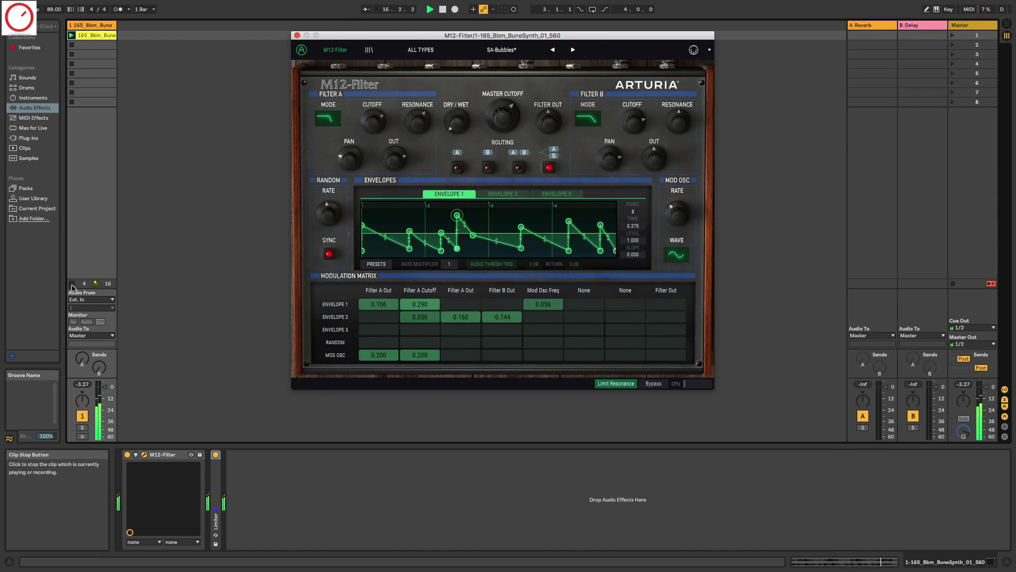
click(127, 344)
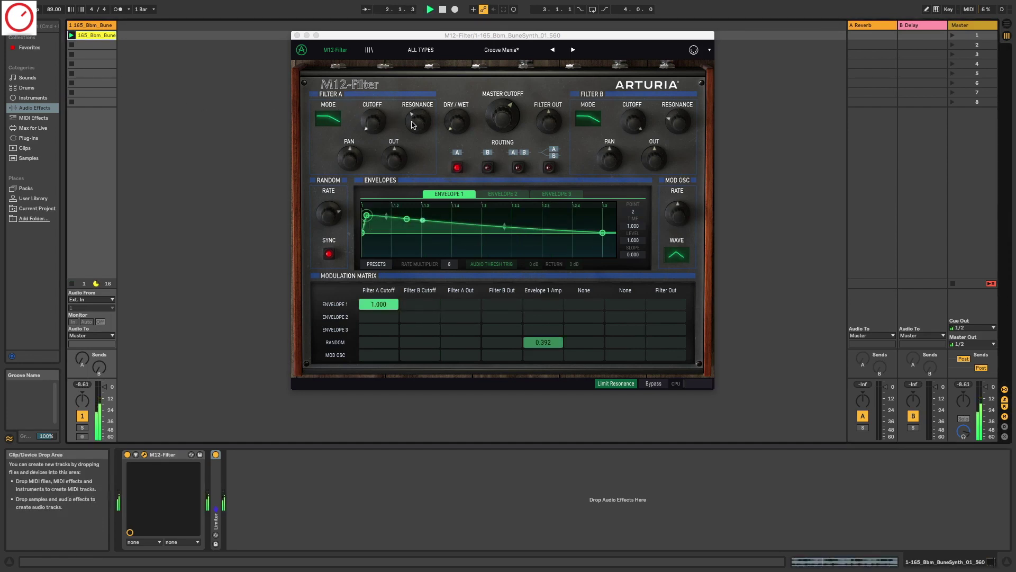
Gradually raise the Groove Mania dry/wet mix on the playing synth loop until the filter effect dominates.
click(460, 120)
drag(460, 119, 479, 74)
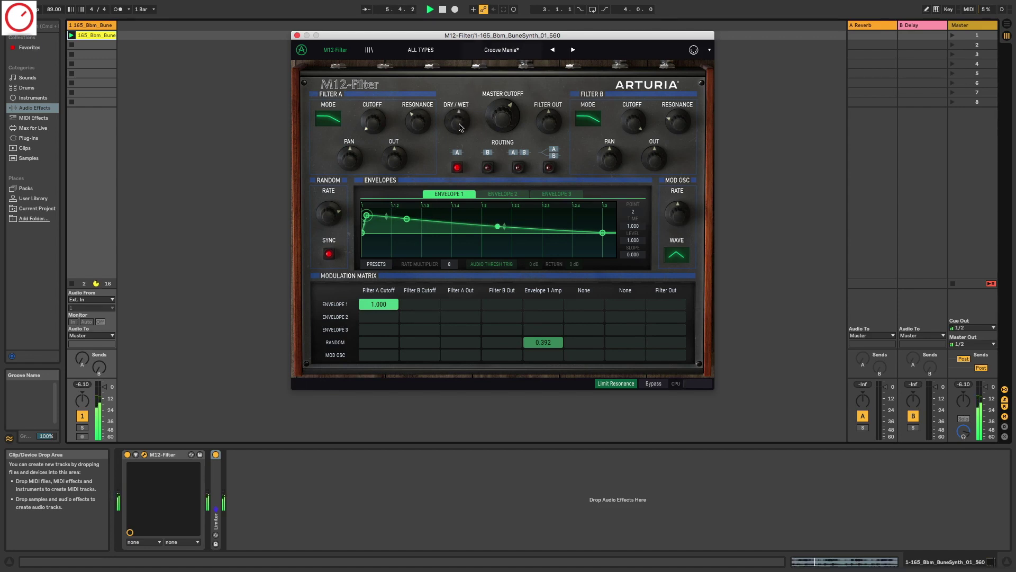
drag(461, 127, 471, 96)
drag(462, 124, 462, 114)
drag(459, 122, 452, 115)
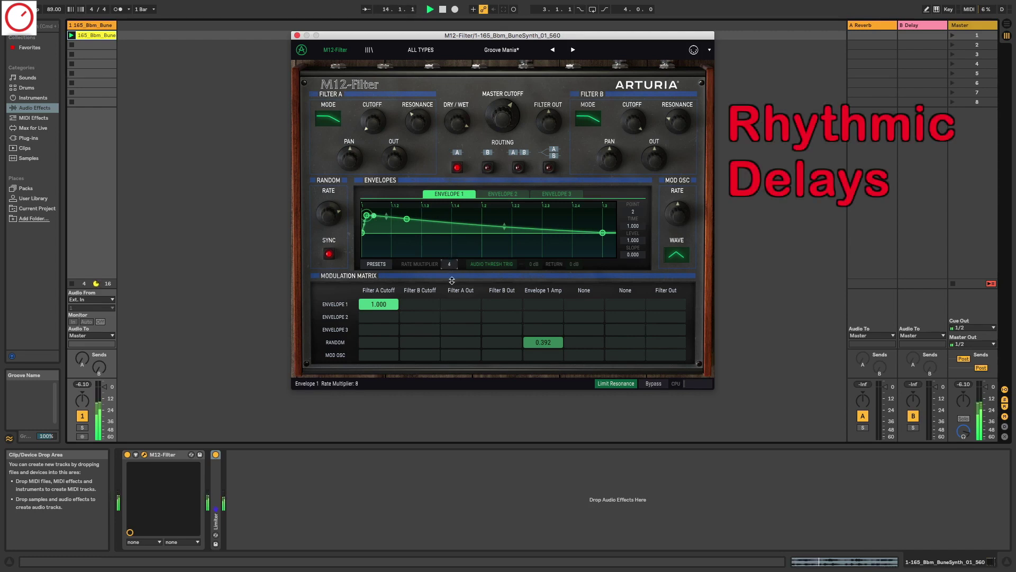
Vary Envelope 1's rate multiplier, including a setting of 4, and adjust the Groove Mania master cutoff to 34.4%.
drag(441, 271, 440, 286)
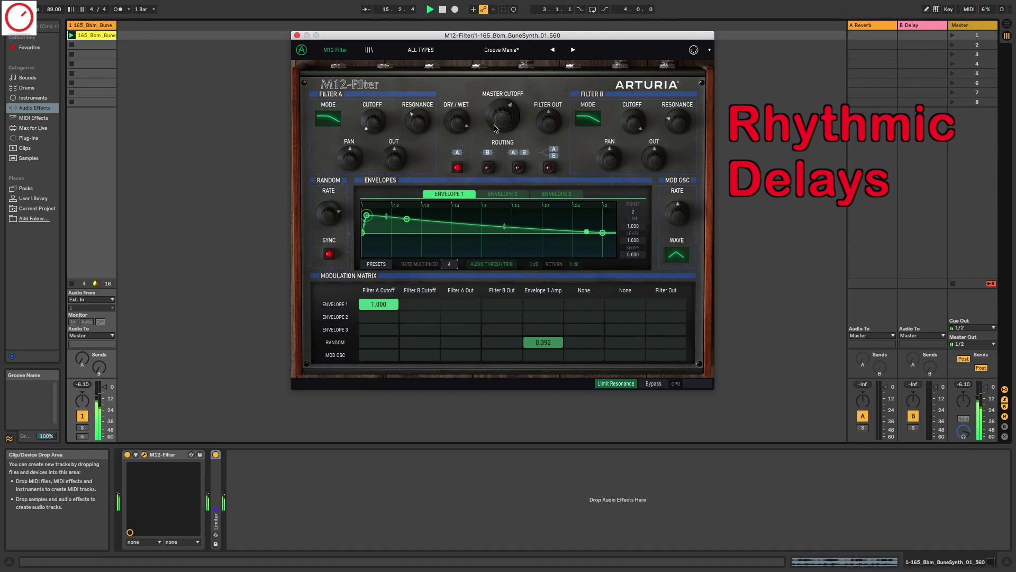
drag(500, 124, 502, 122)
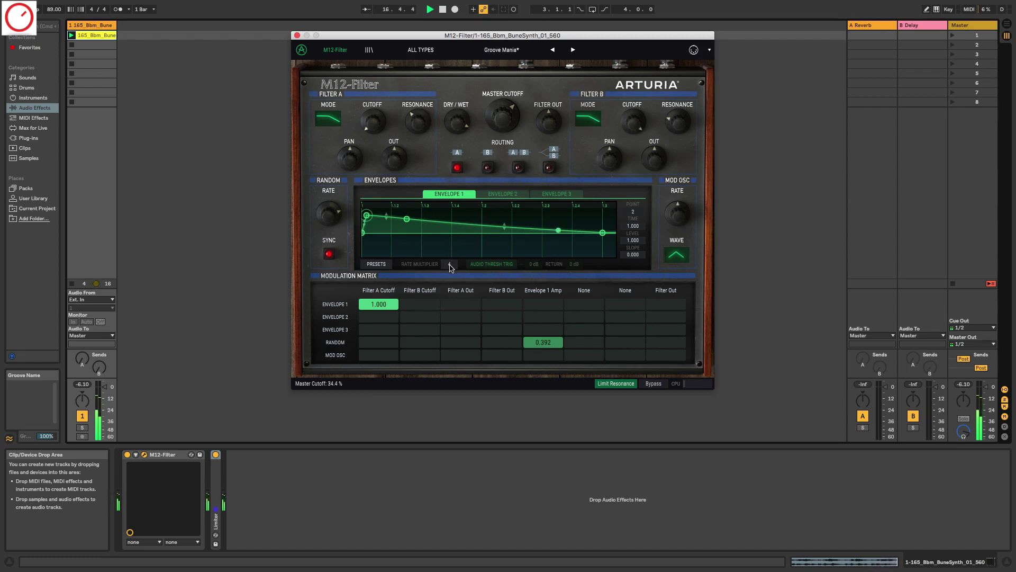
drag(451, 271, 454, 259)
Lower the Groove Mania dry/wet mix and stop the synth clip.
drag(458, 125, 460, 216)
click(76, 288)
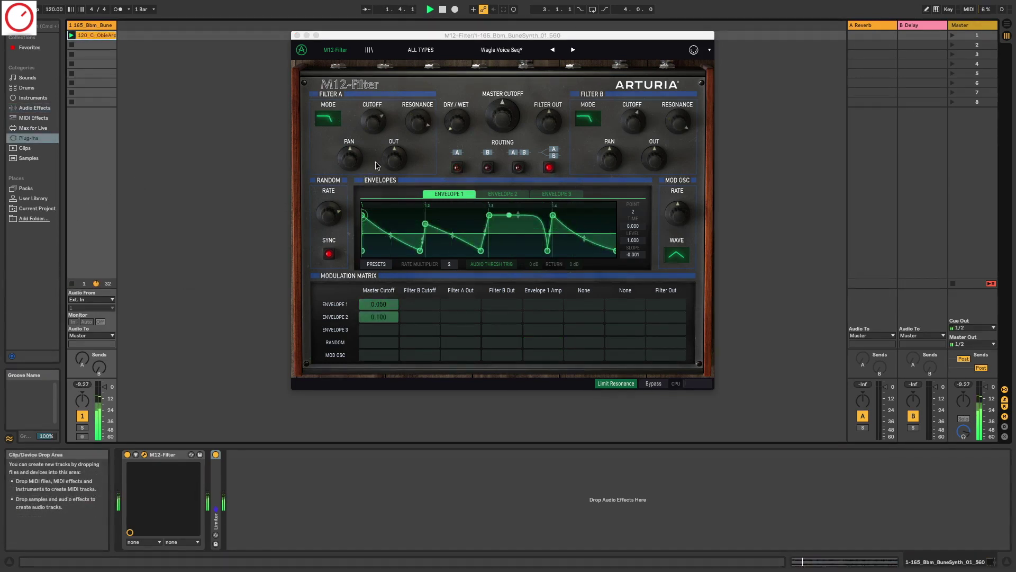
Gradually raise the Wagle Voice Seq dry/wet mix on the playing arpeggio clip.
click(459, 127)
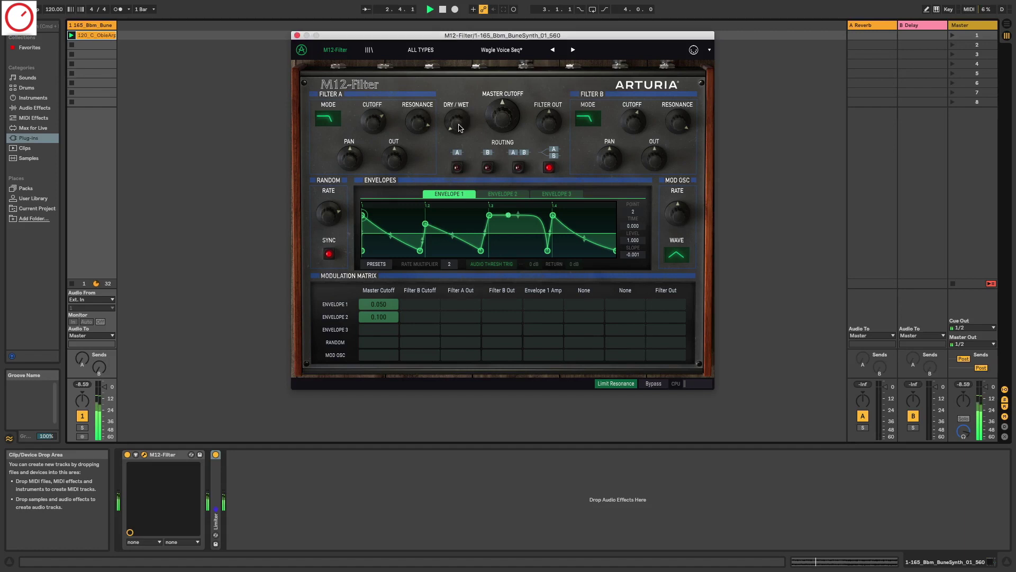
drag(460, 127, 469, 64)
drag(459, 122, 457, 63)
Sweep the Wagle Voice Seq master cutoff and stop the arpeggio clip.
drag(499, 117, 342, 287)
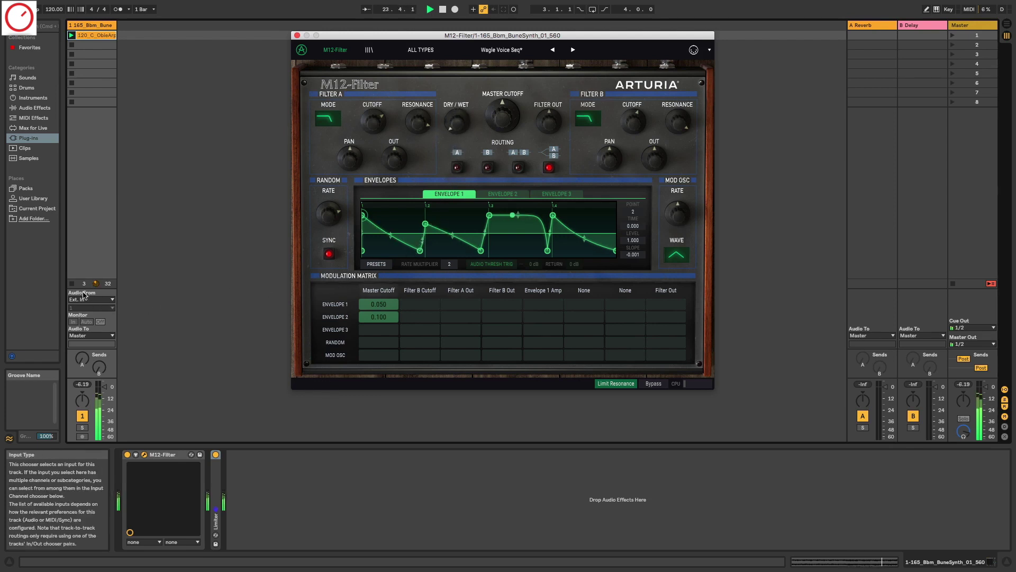
click(157, 373)
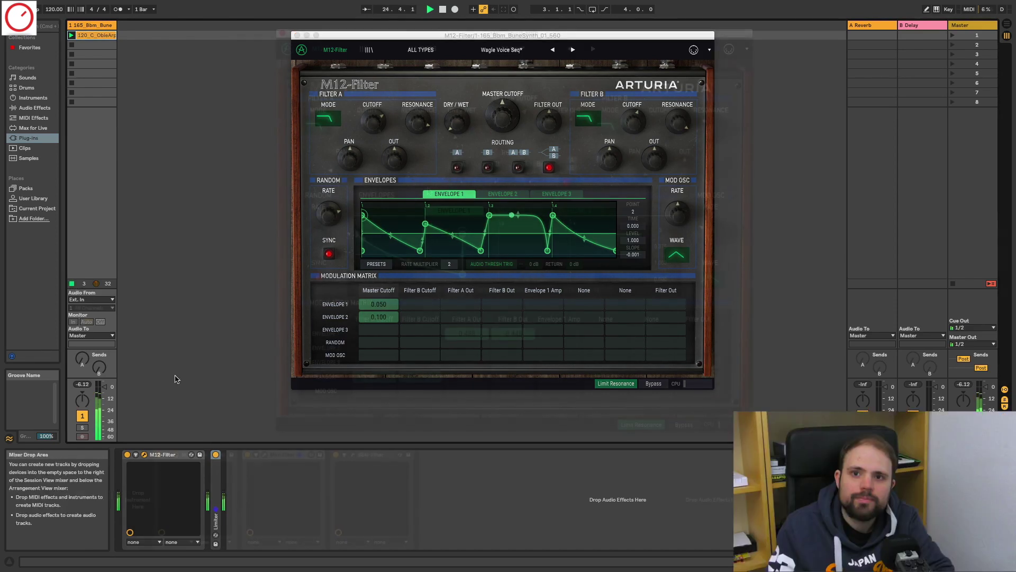